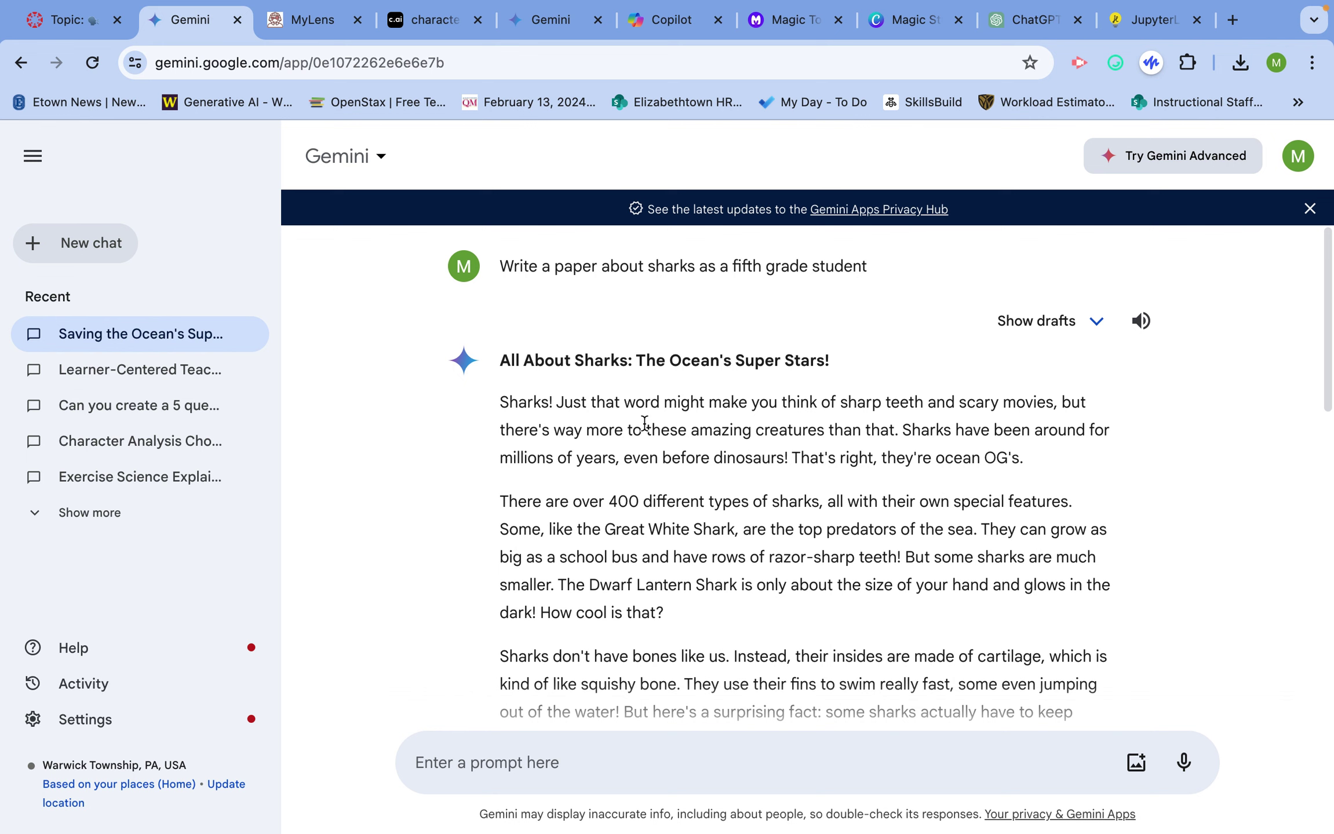
Open the Great Gatsby Key Events timeline in MyLens and scroll along it.
click(303, 29)
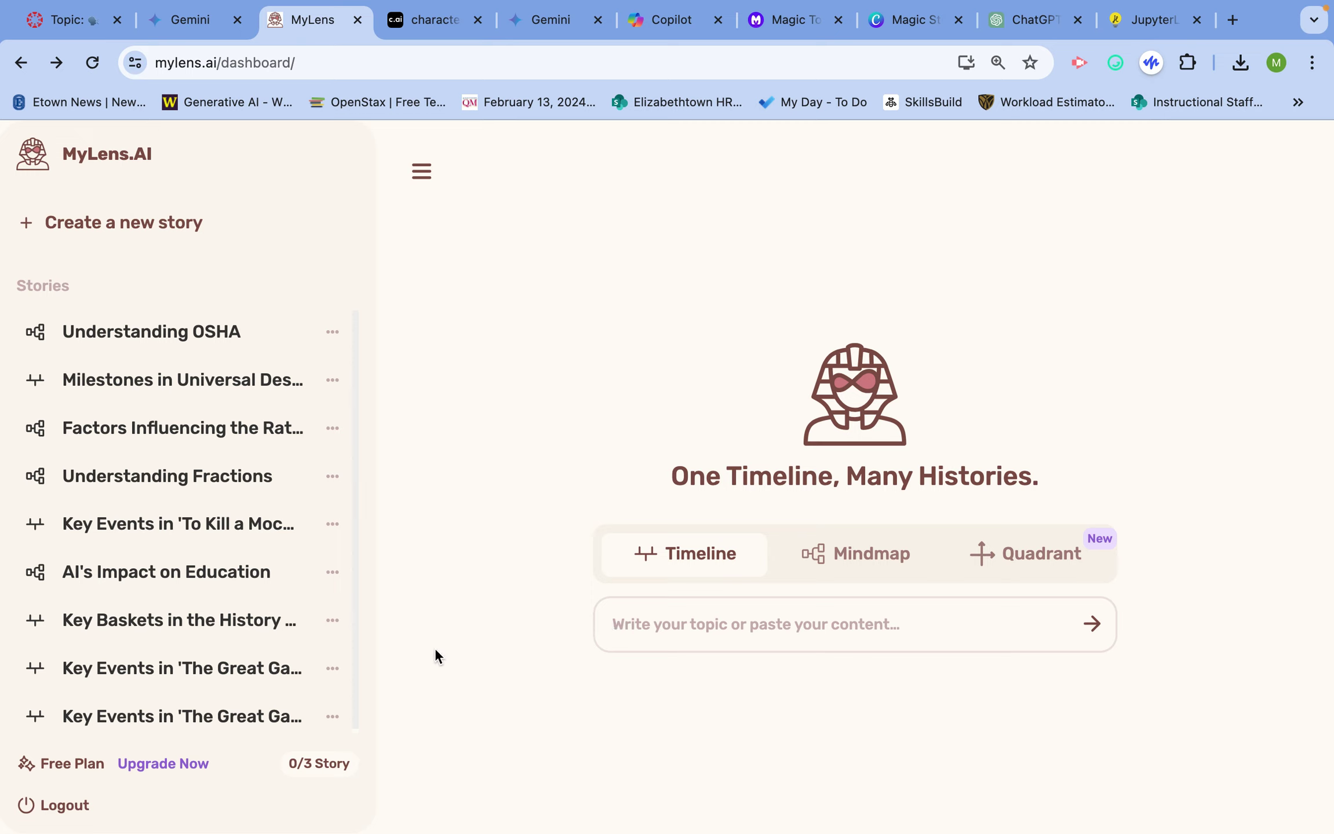
click(237, 669)
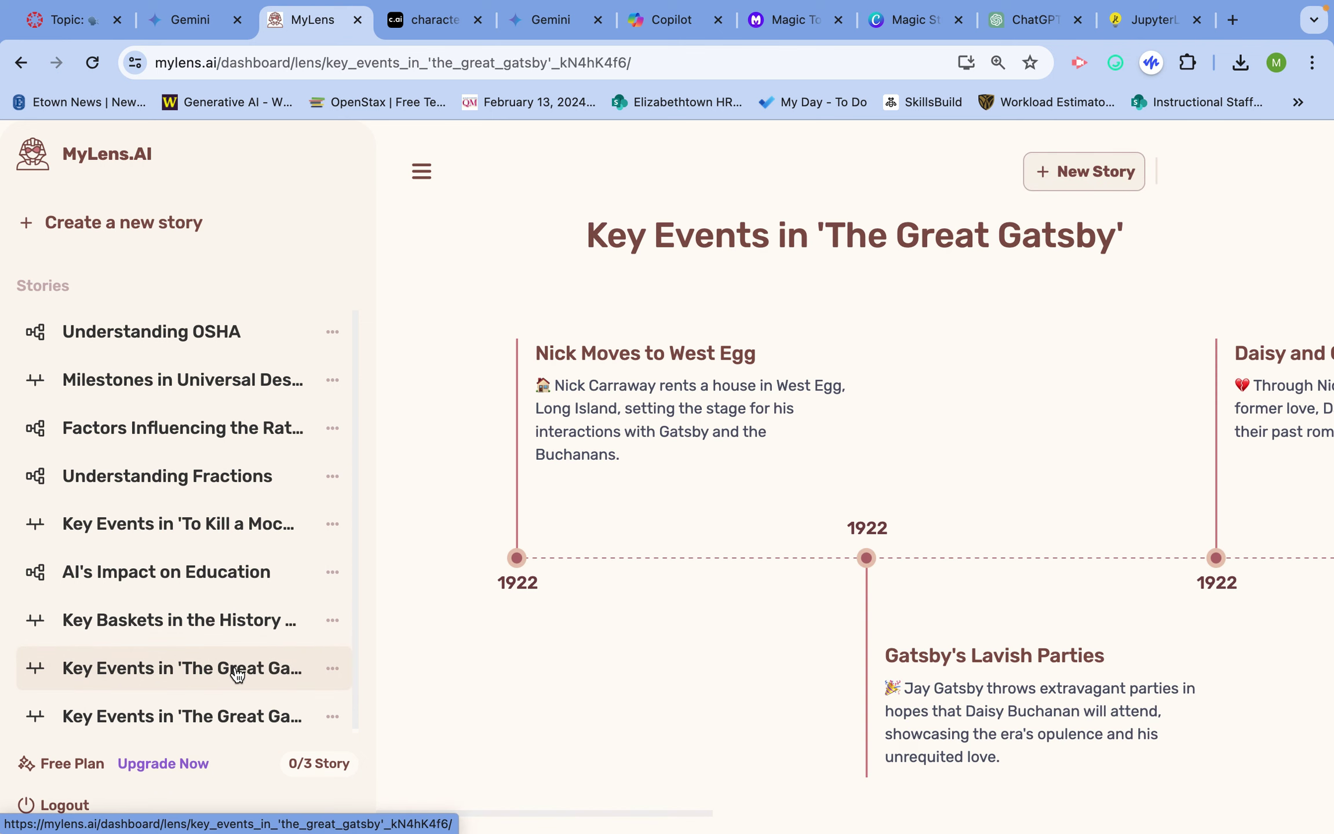
scroll(857, 556, right, 5)
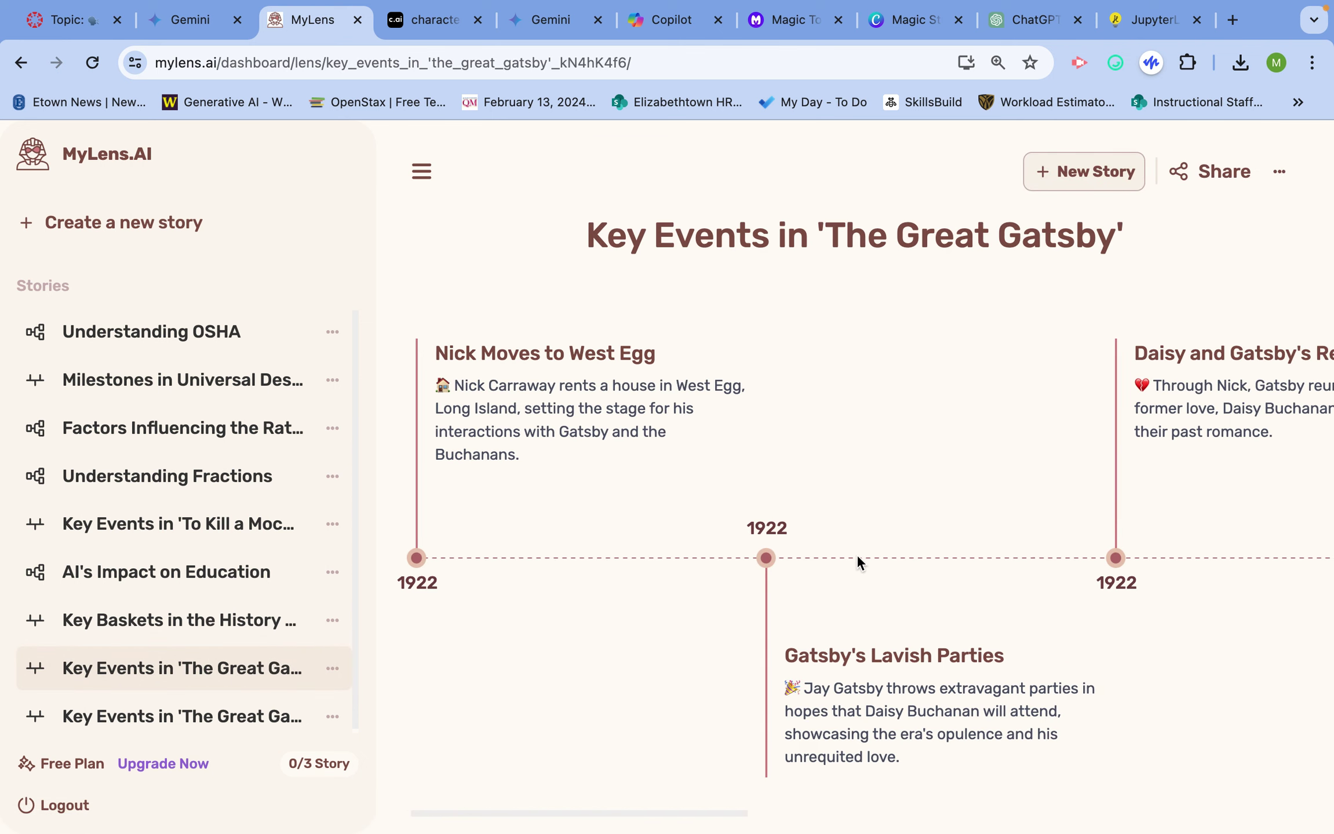
scroll(856, 561, right, 15)
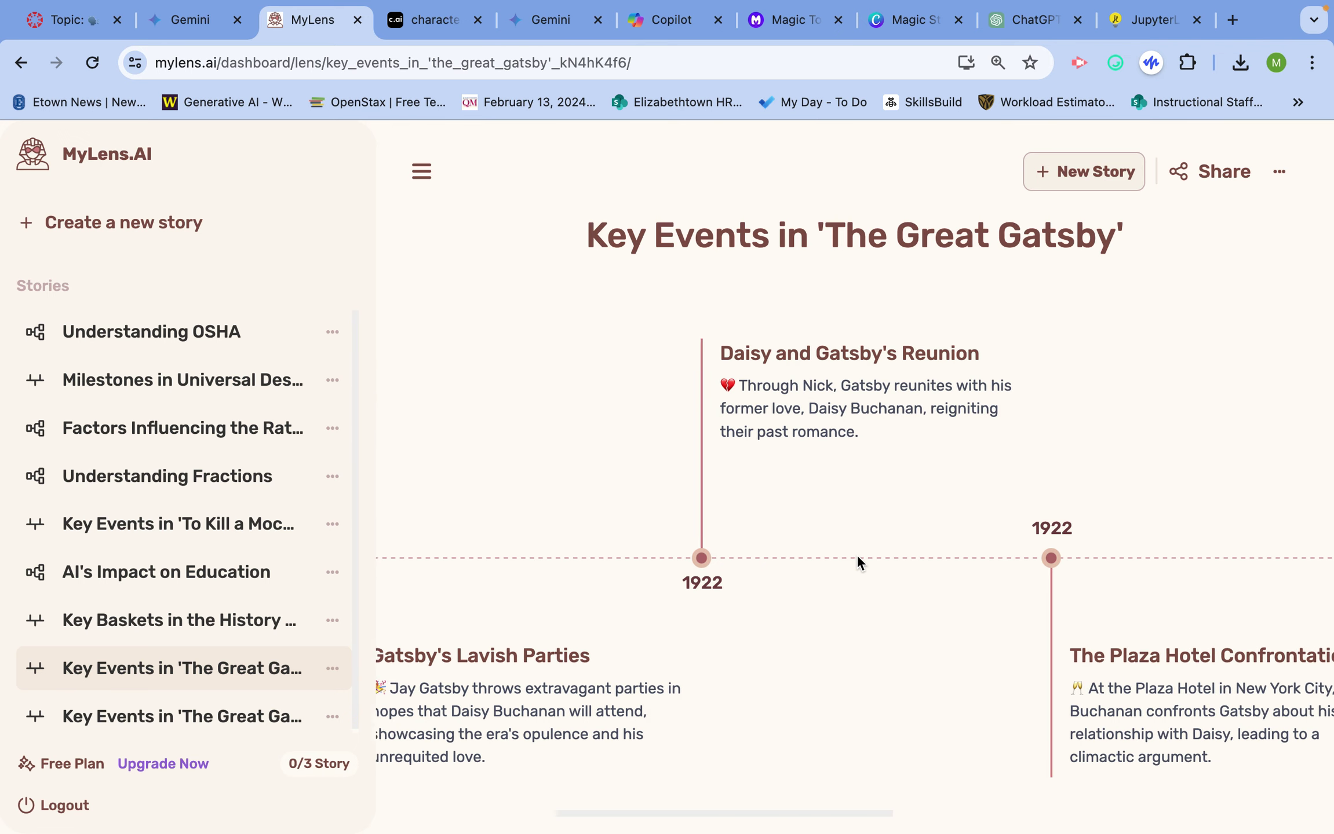
scroll(857, 558, right, 18)
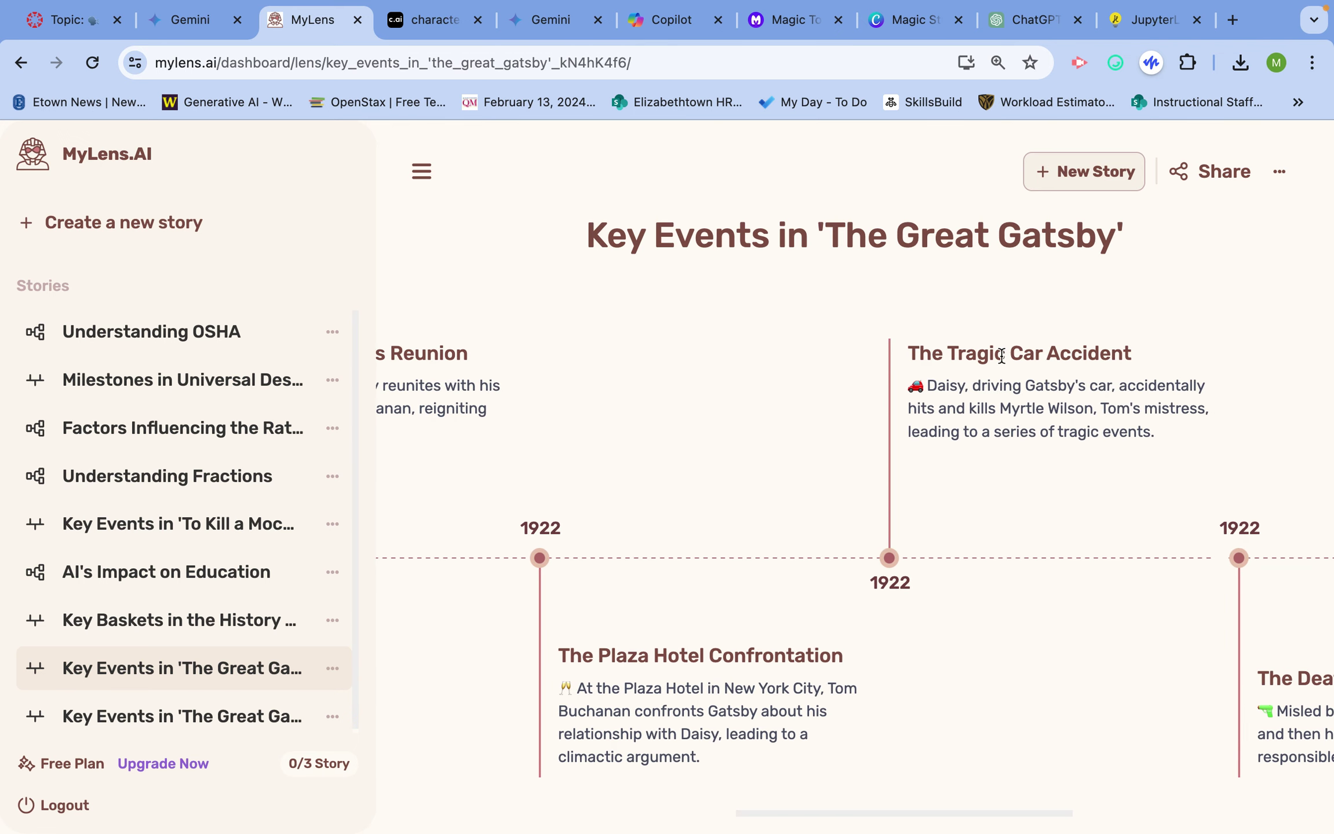
Glance at the story's download/delete options, then open the Understanding OSHA mind map.
click(1279, 173)
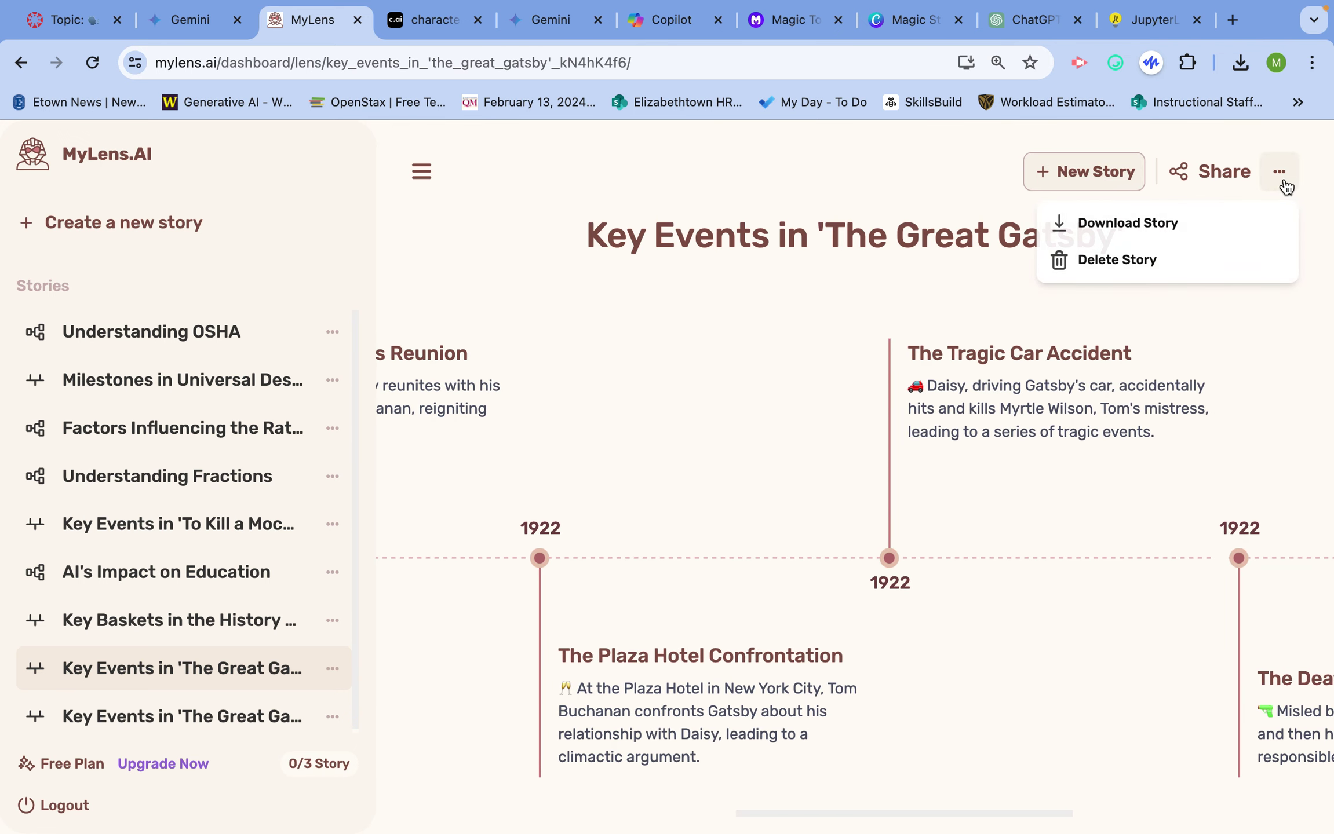
click(1265, 373)
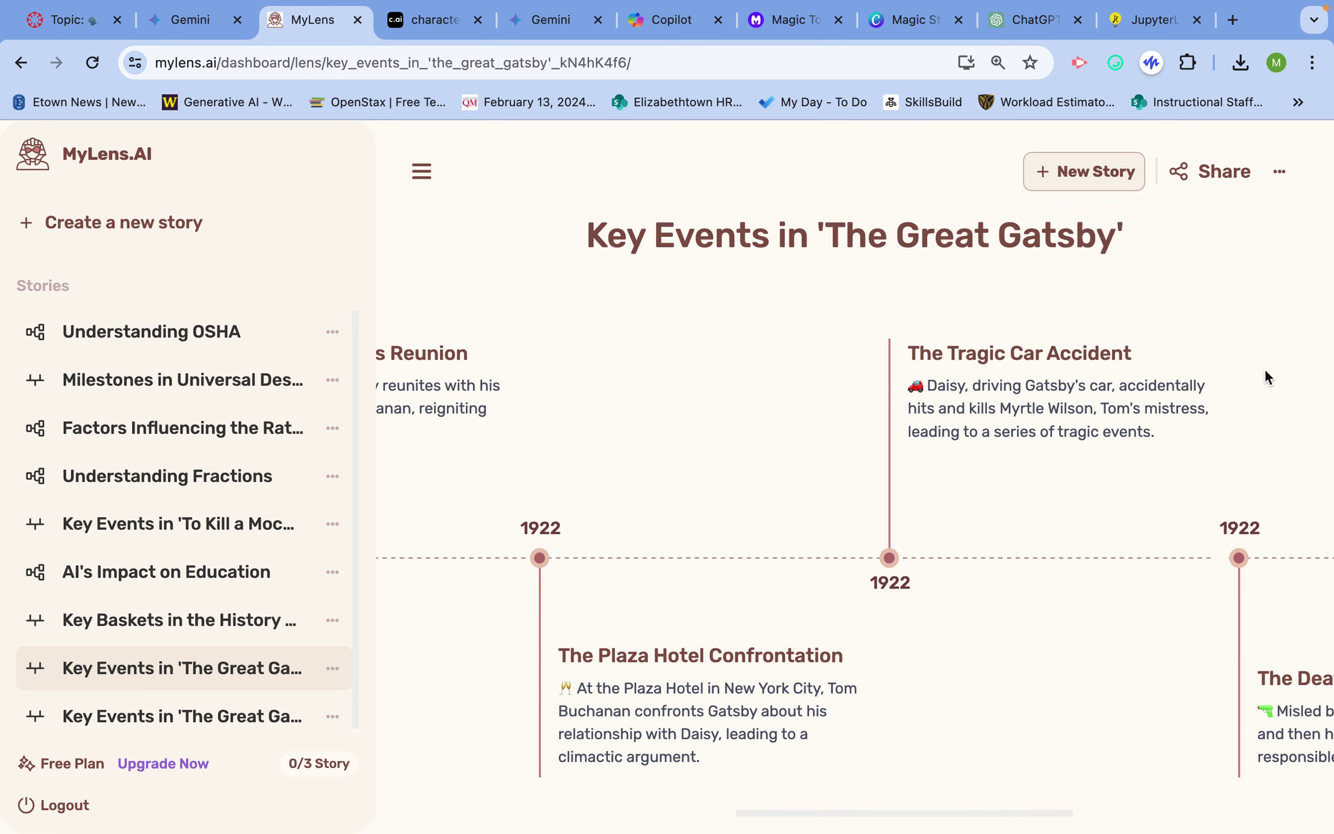
click(219, 341)
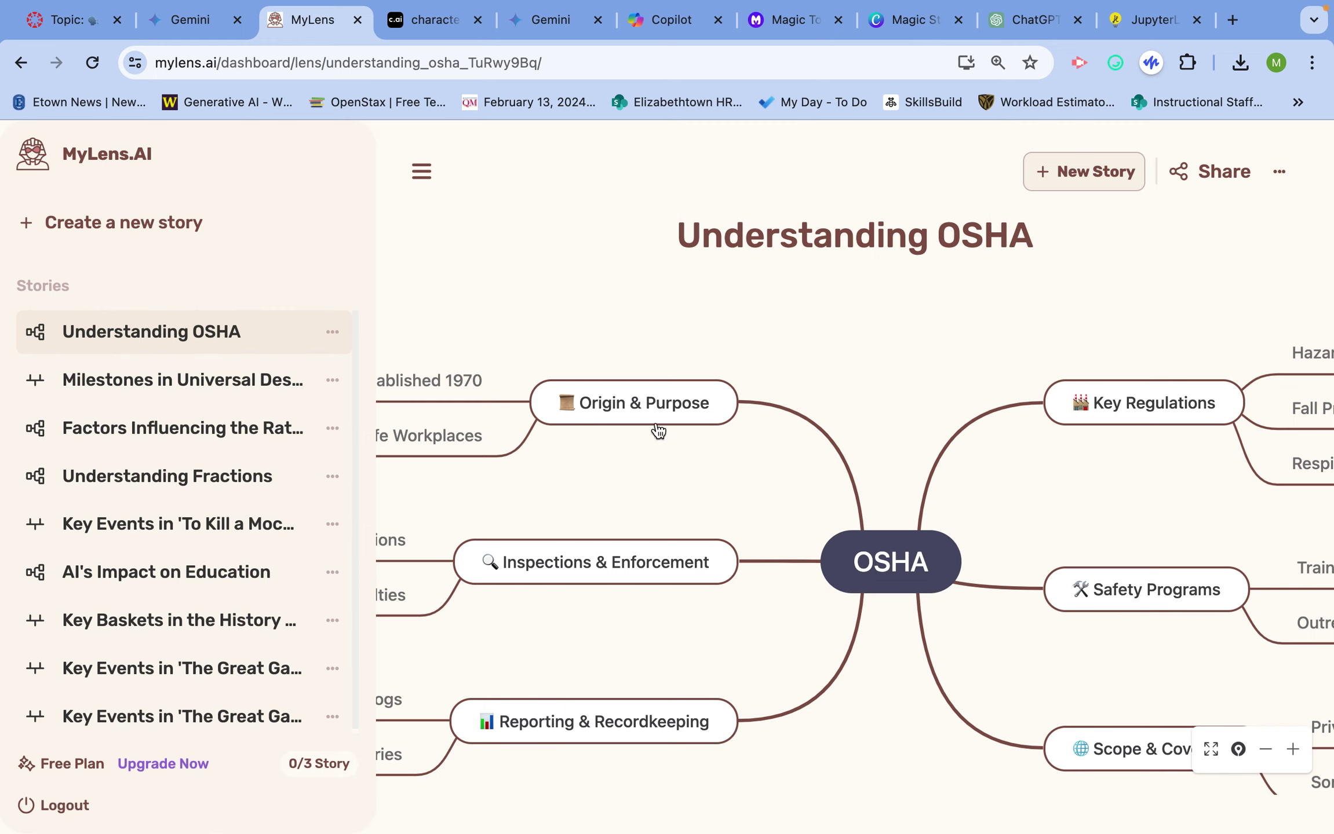
Open the Holden Caulfield chat about phonies on Character.AI, then return to Gemini.
click(436, 23)
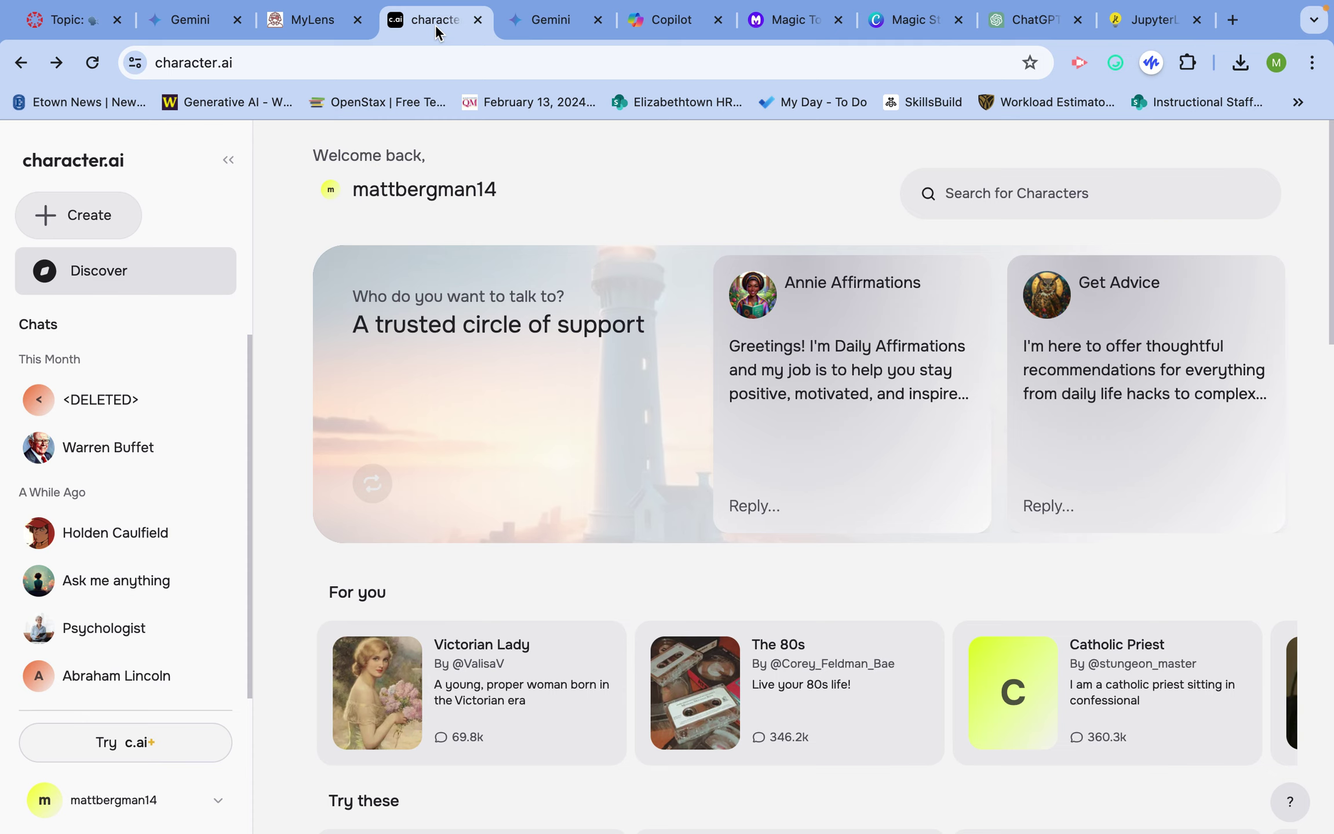
click(152, 531)
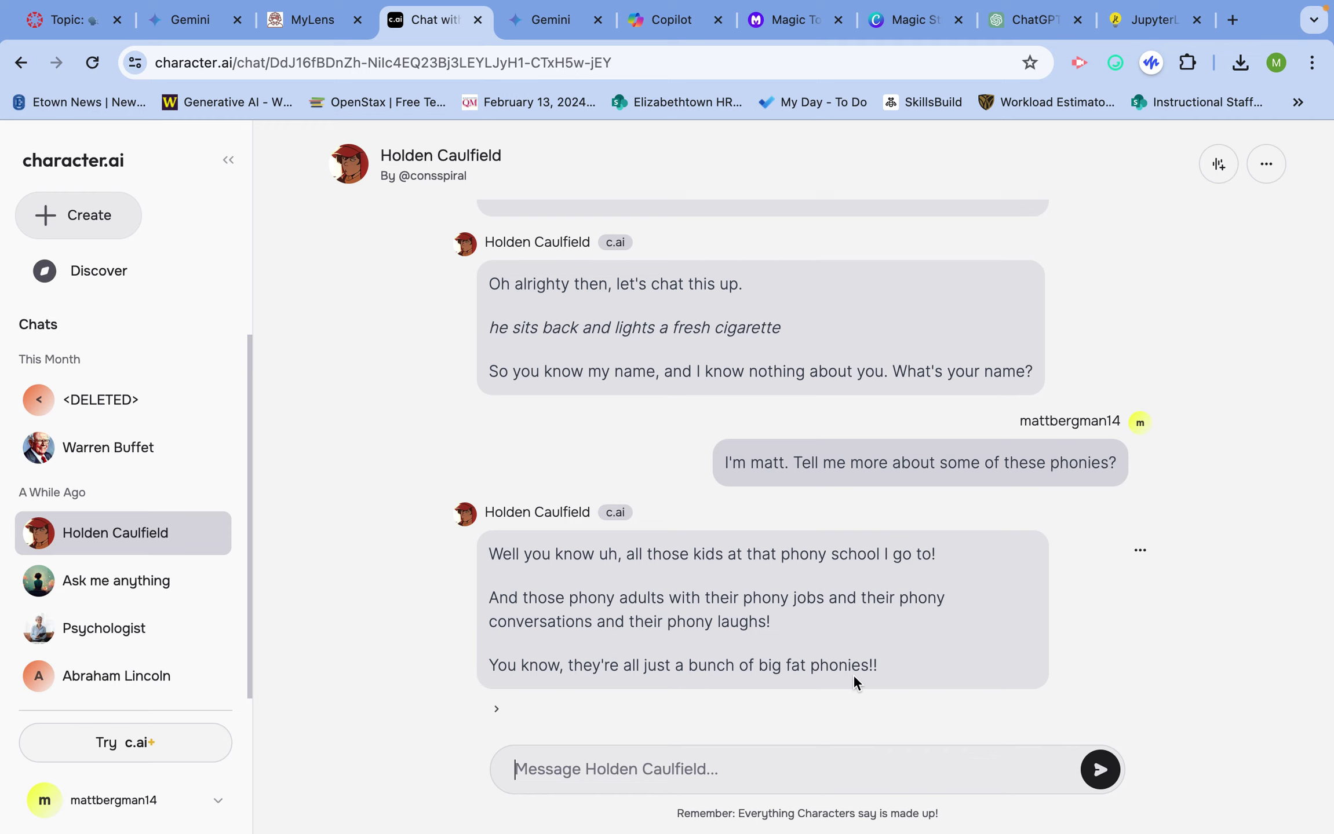
click(548, 28)
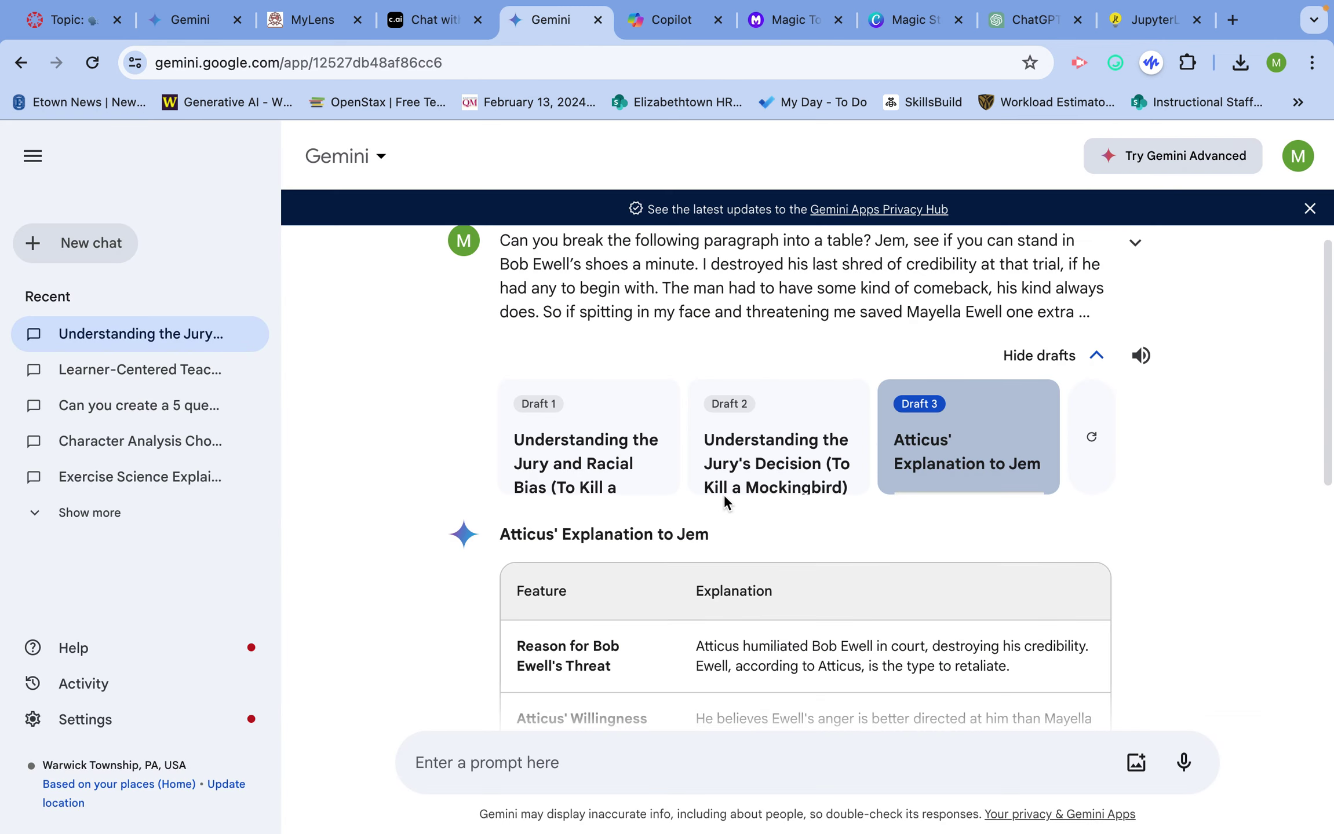
Paste the Canva link into the Gemini prompt box, then delete it.
scroll(723, 494, up, 1)
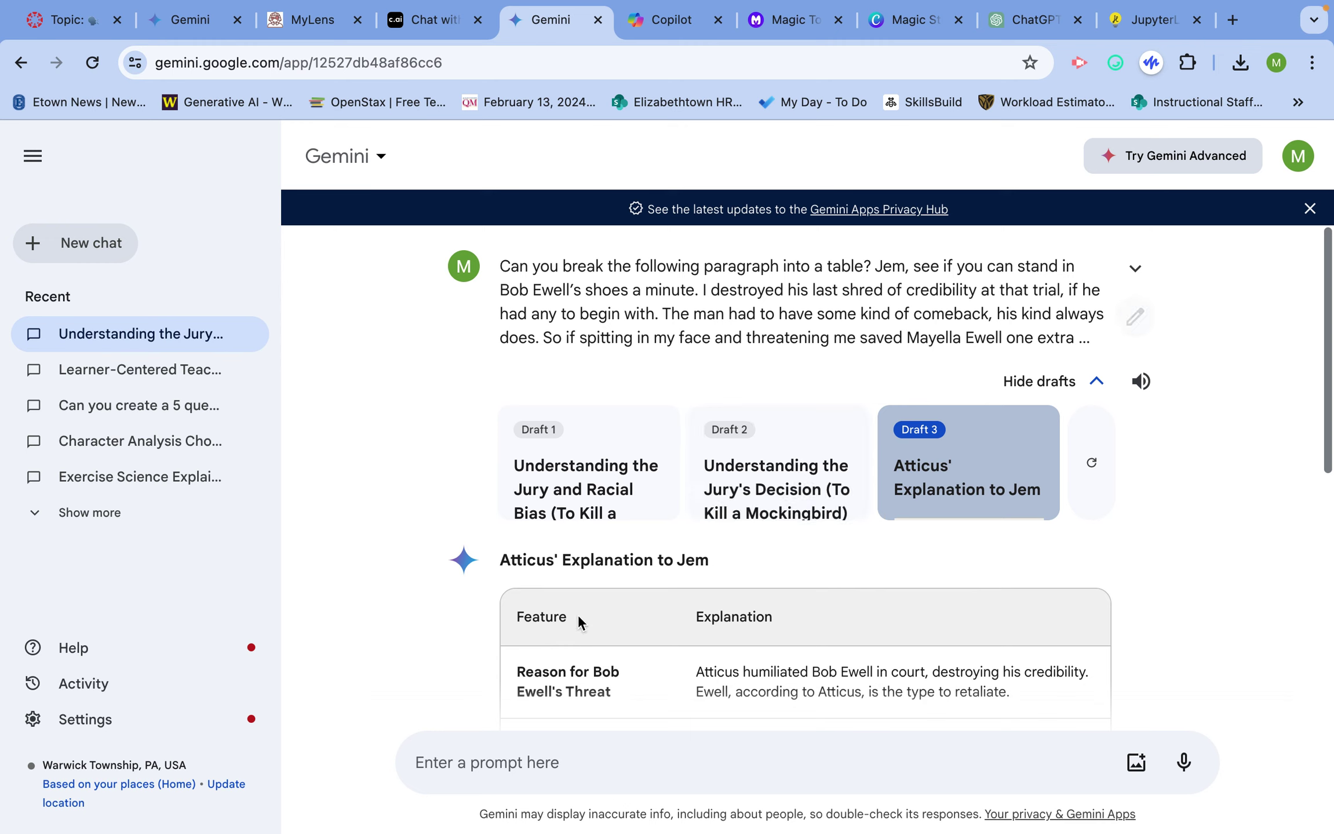
click(487, 762)
text(https://www.canva.com/magic-home)
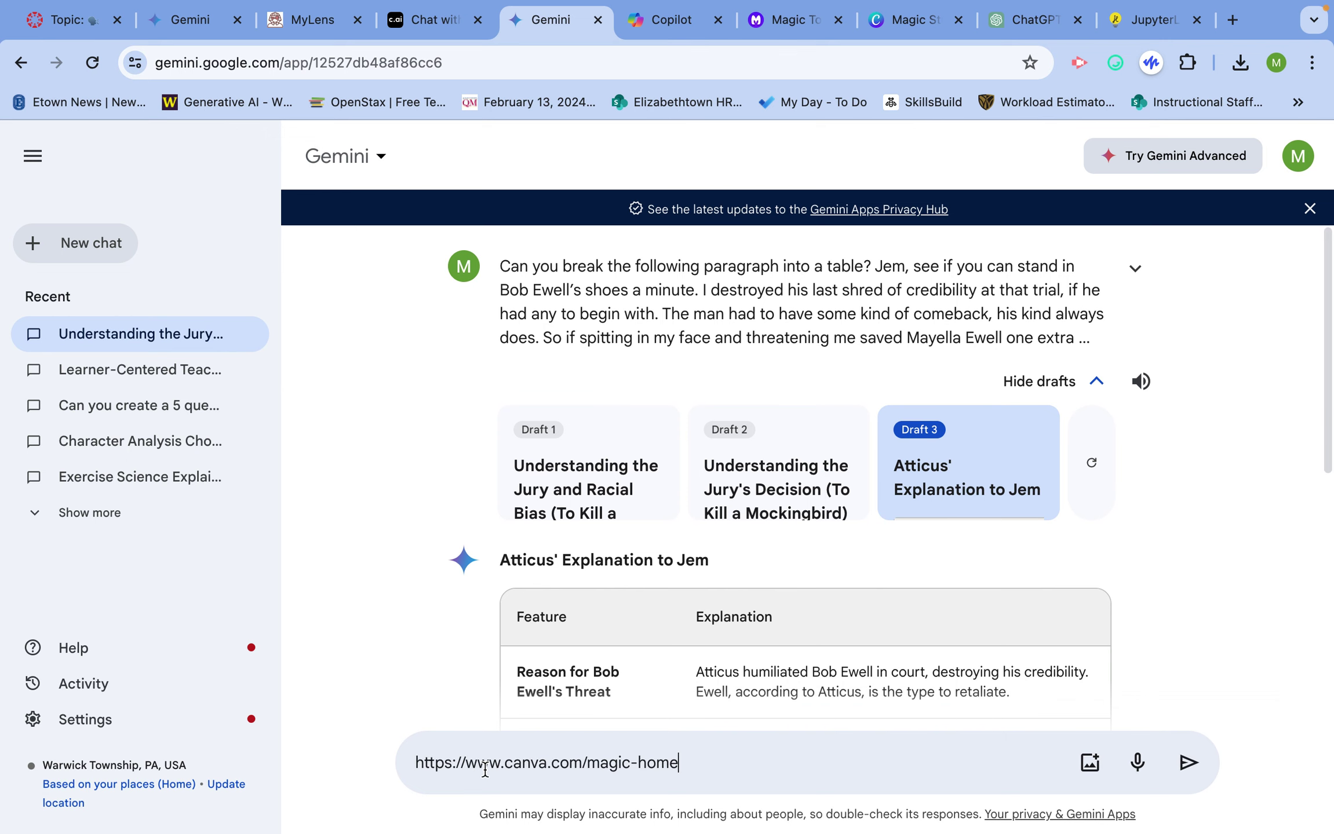
triple_click(509, 762)
key(BackSpace)
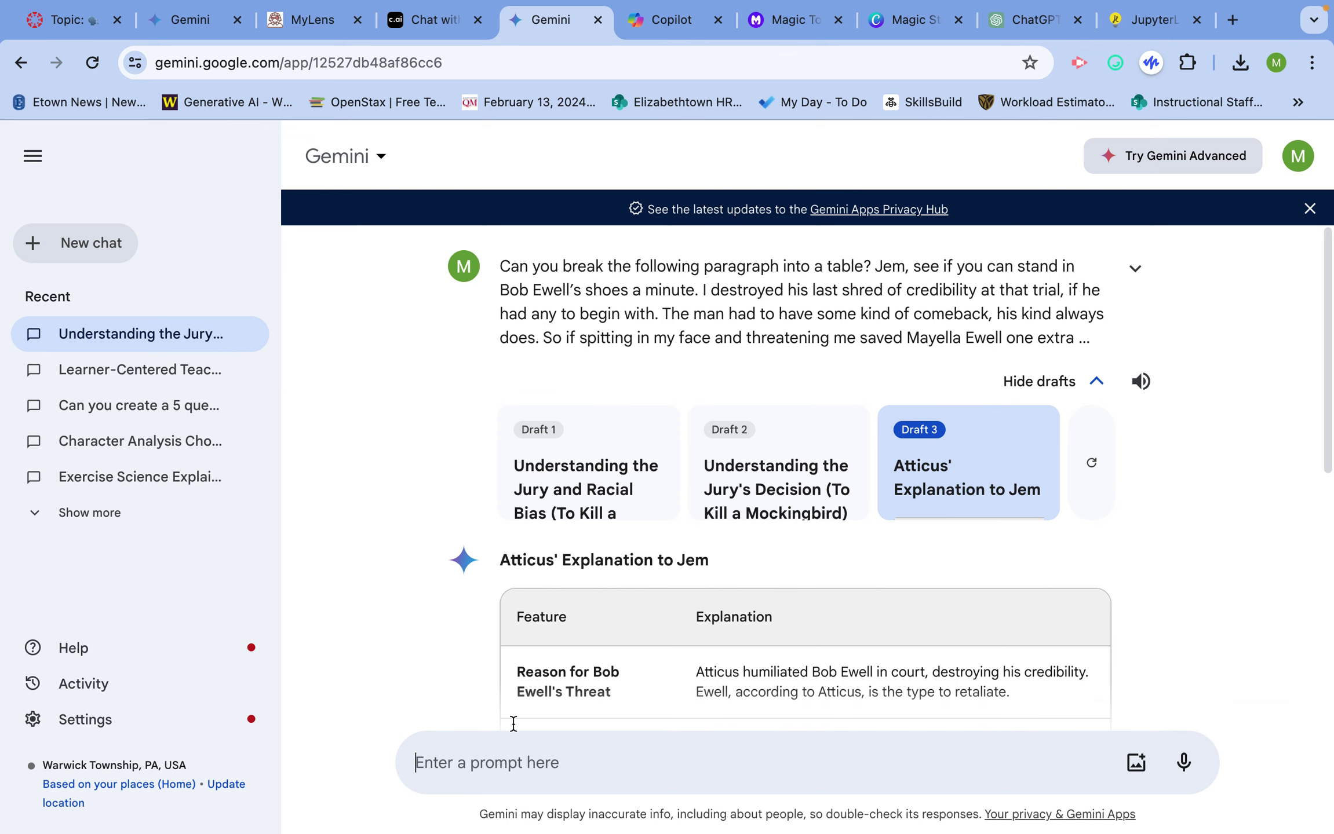
Expand the full Mockingbird paragraph prompt, highlight it, and scroll through the Atticus table.
click(1130, 280)
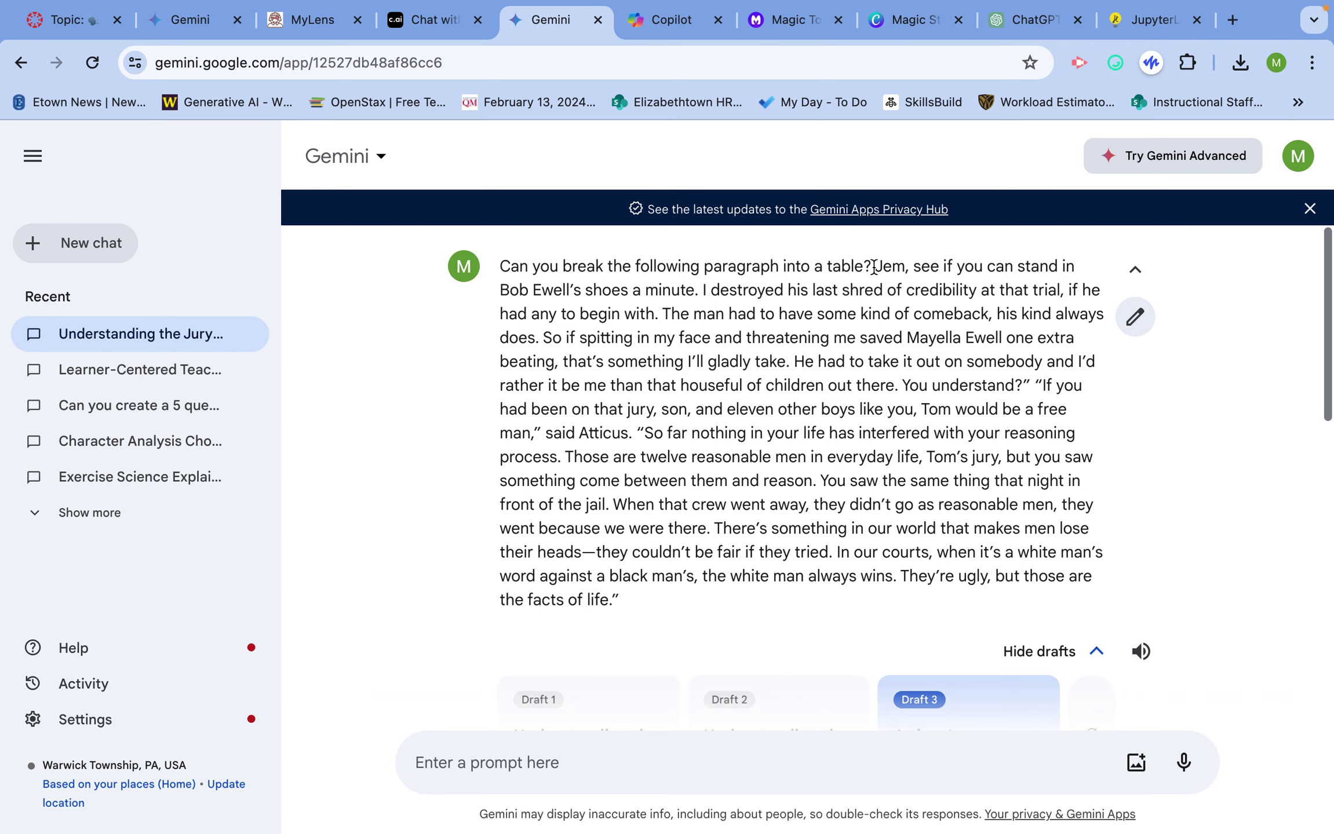
drag(875, 267, 866, 635)
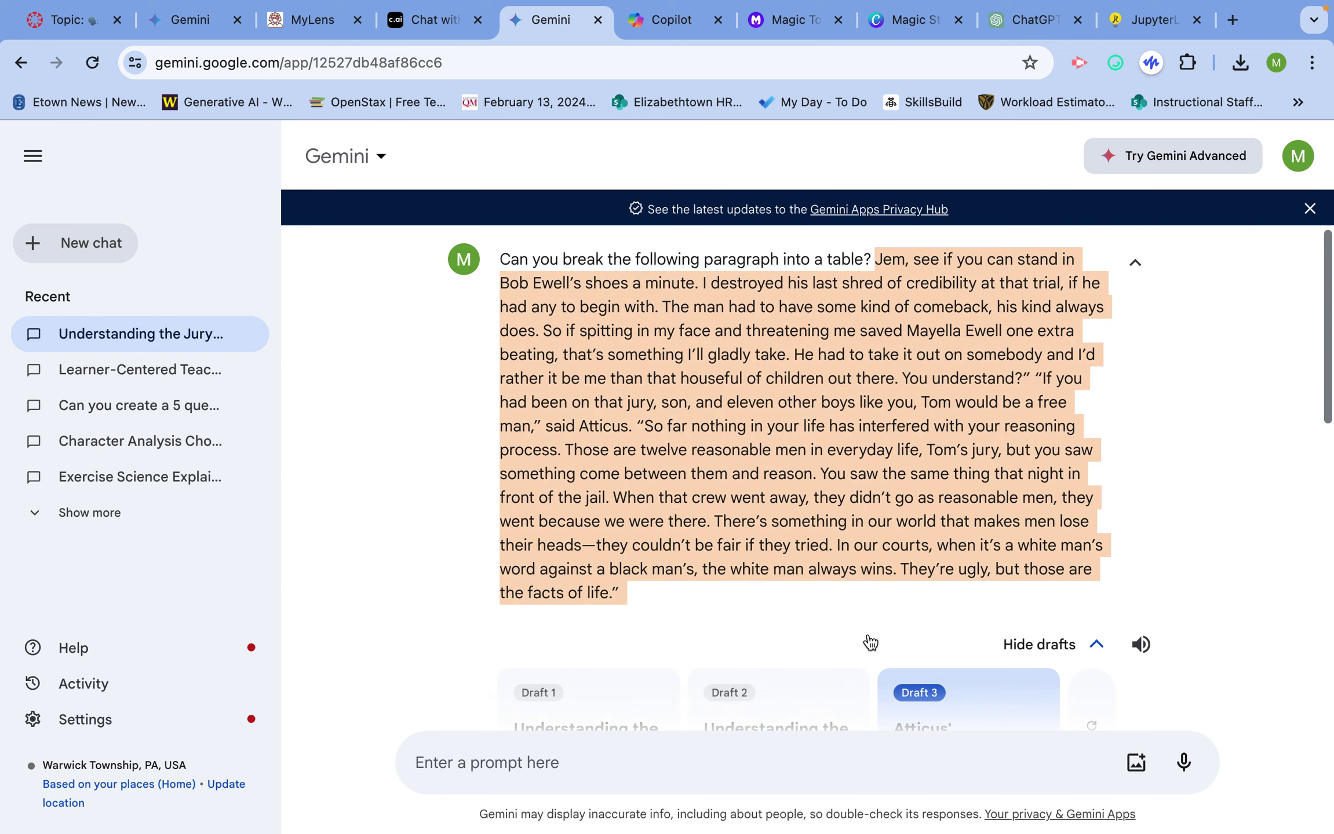
scroll(896, 548, down, 5)
scroll(897, 548, down, 8)
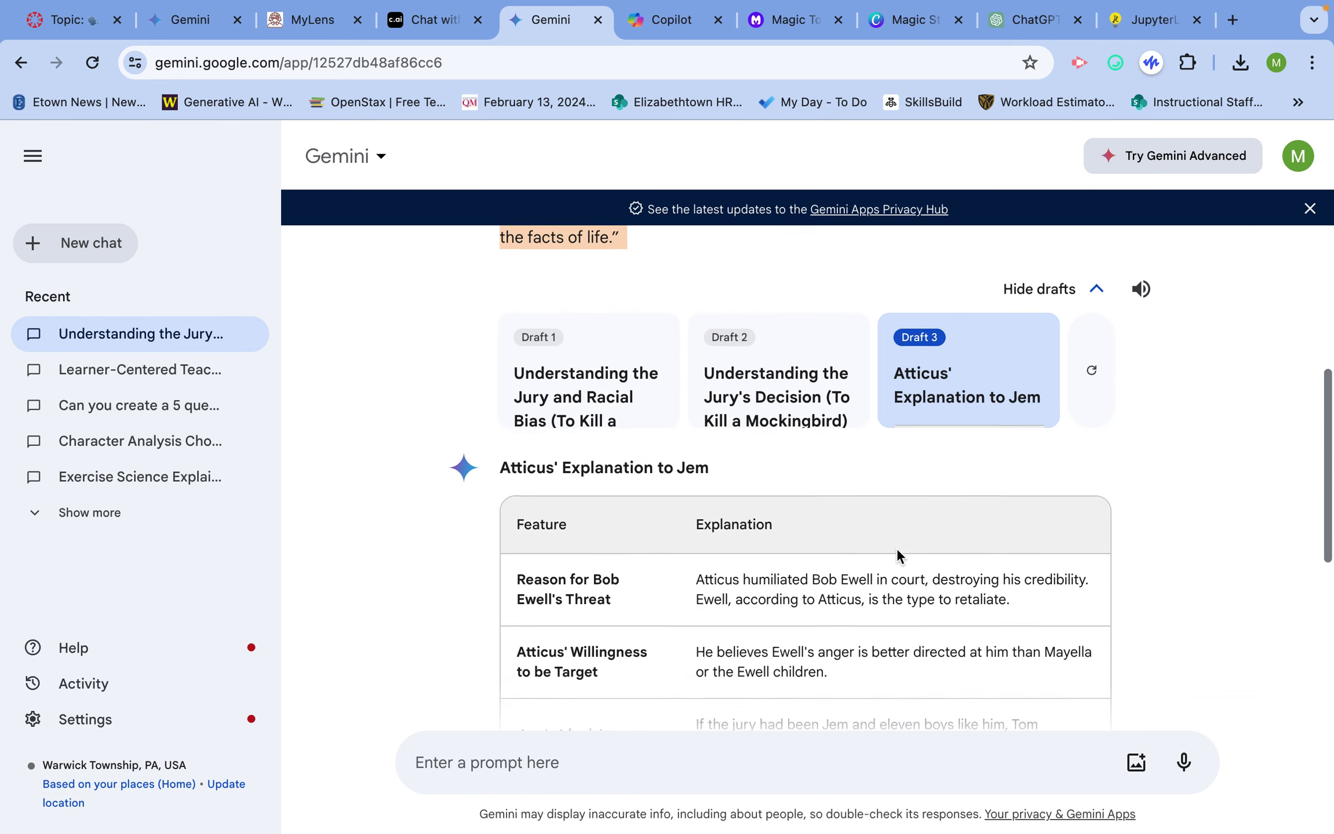
scroll(897, 548, up, 2)
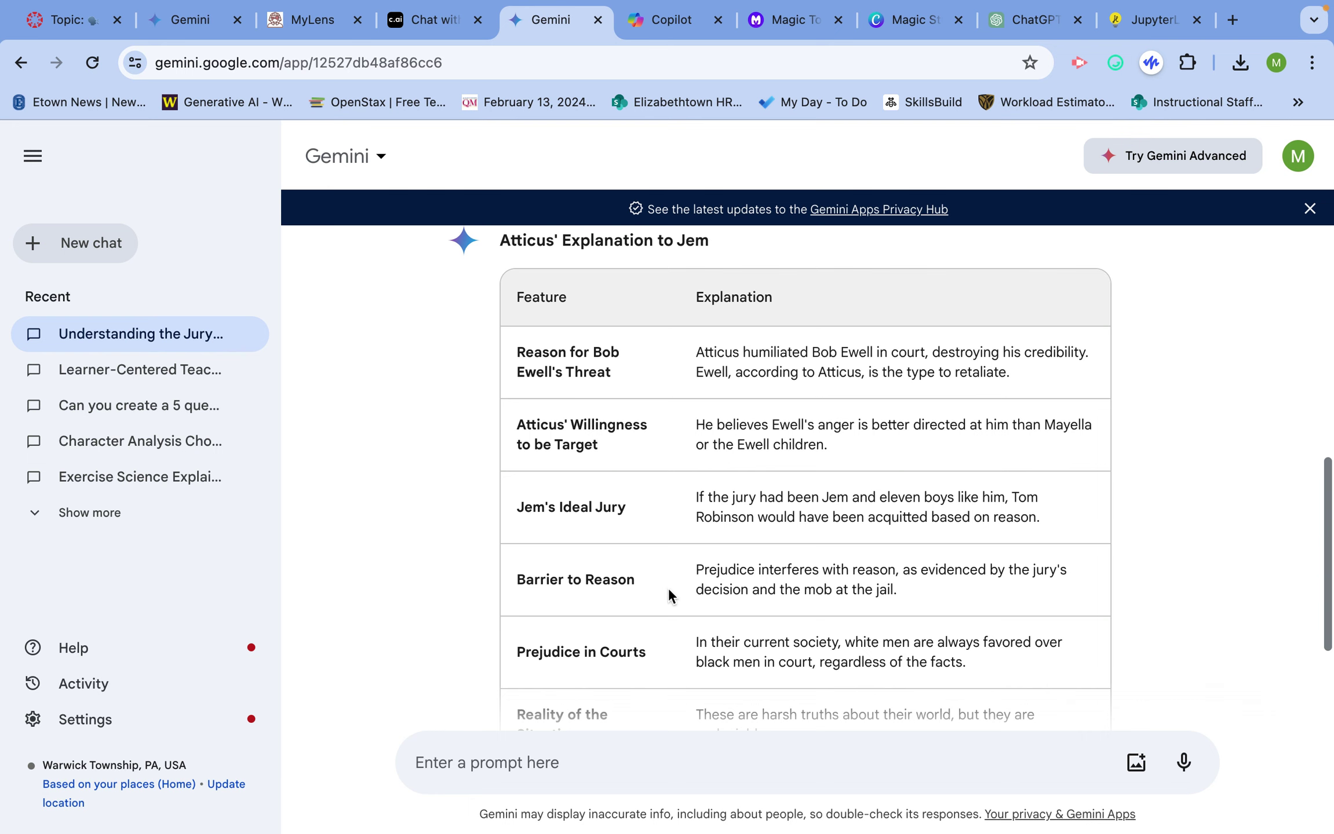
scroll(676, 630, down, 3)
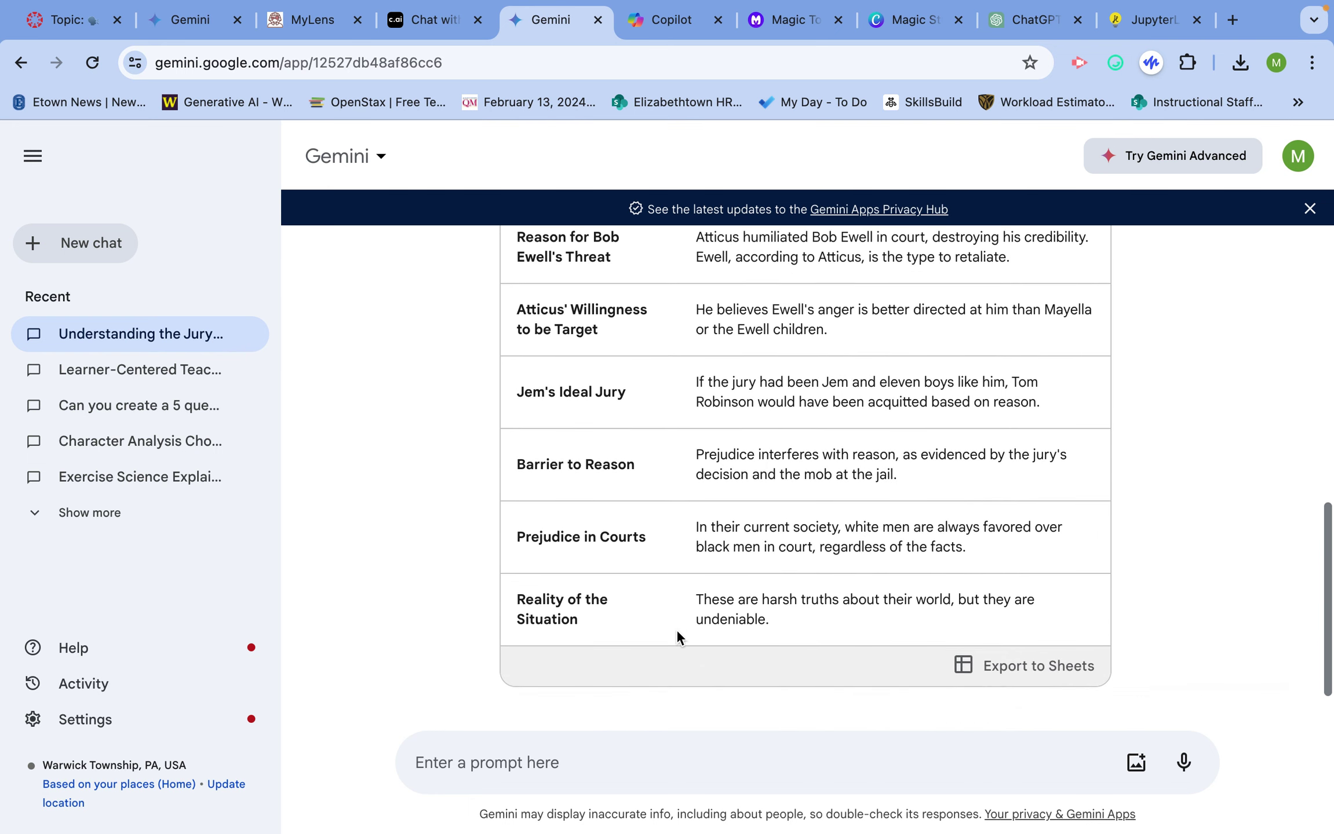
scroll(676, 629, down, 1)
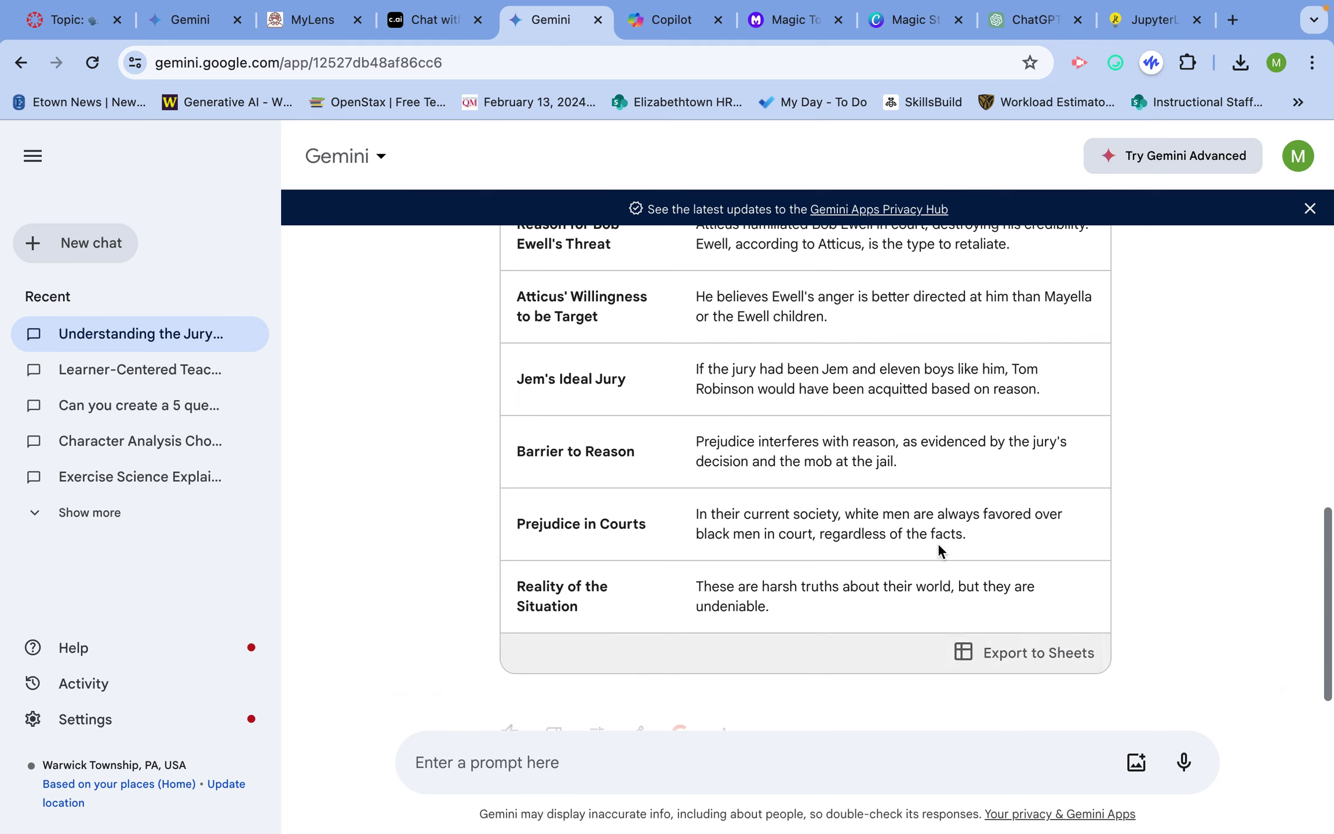
click(648, 21)
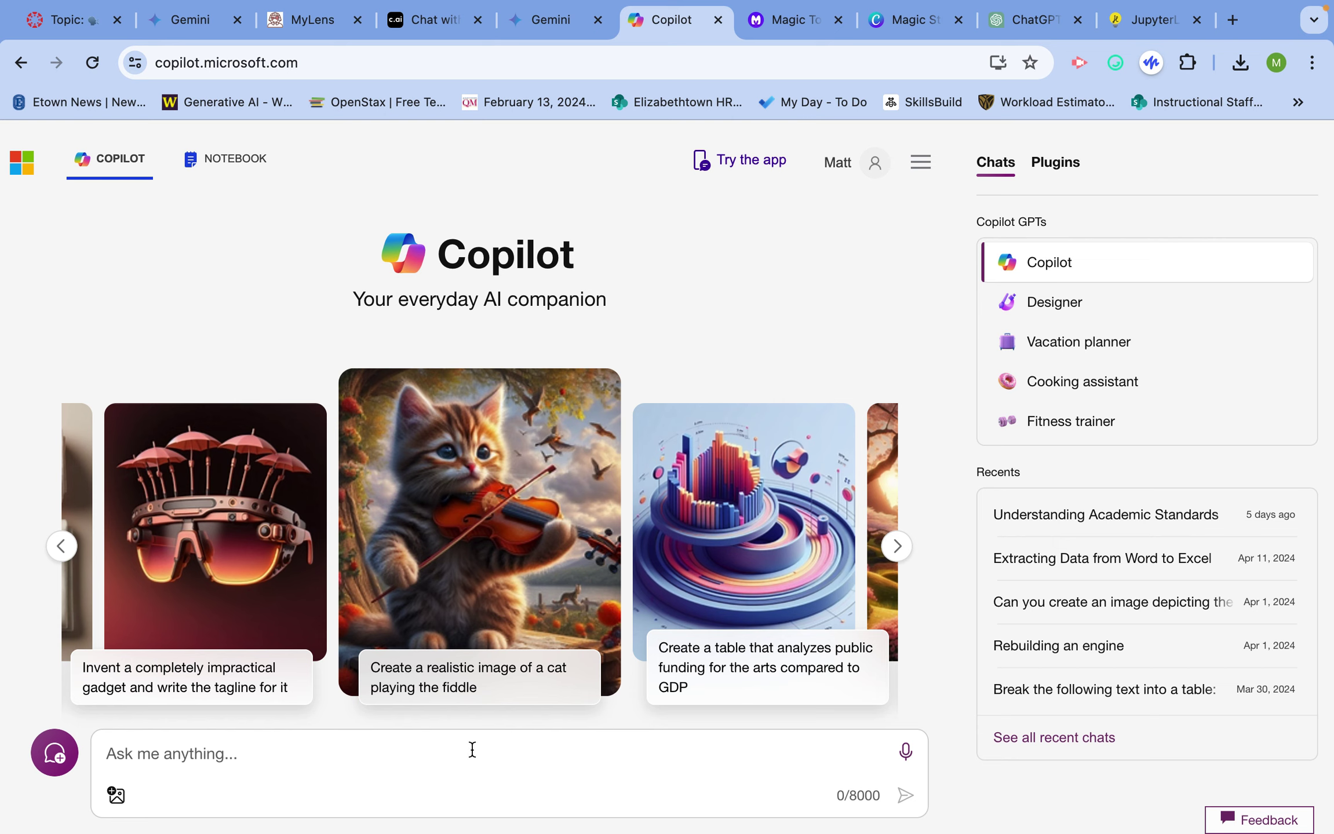
Ask Copilot to 'Create a creature that looks like a turtle combined with a sunflower'.
text(Createa.)
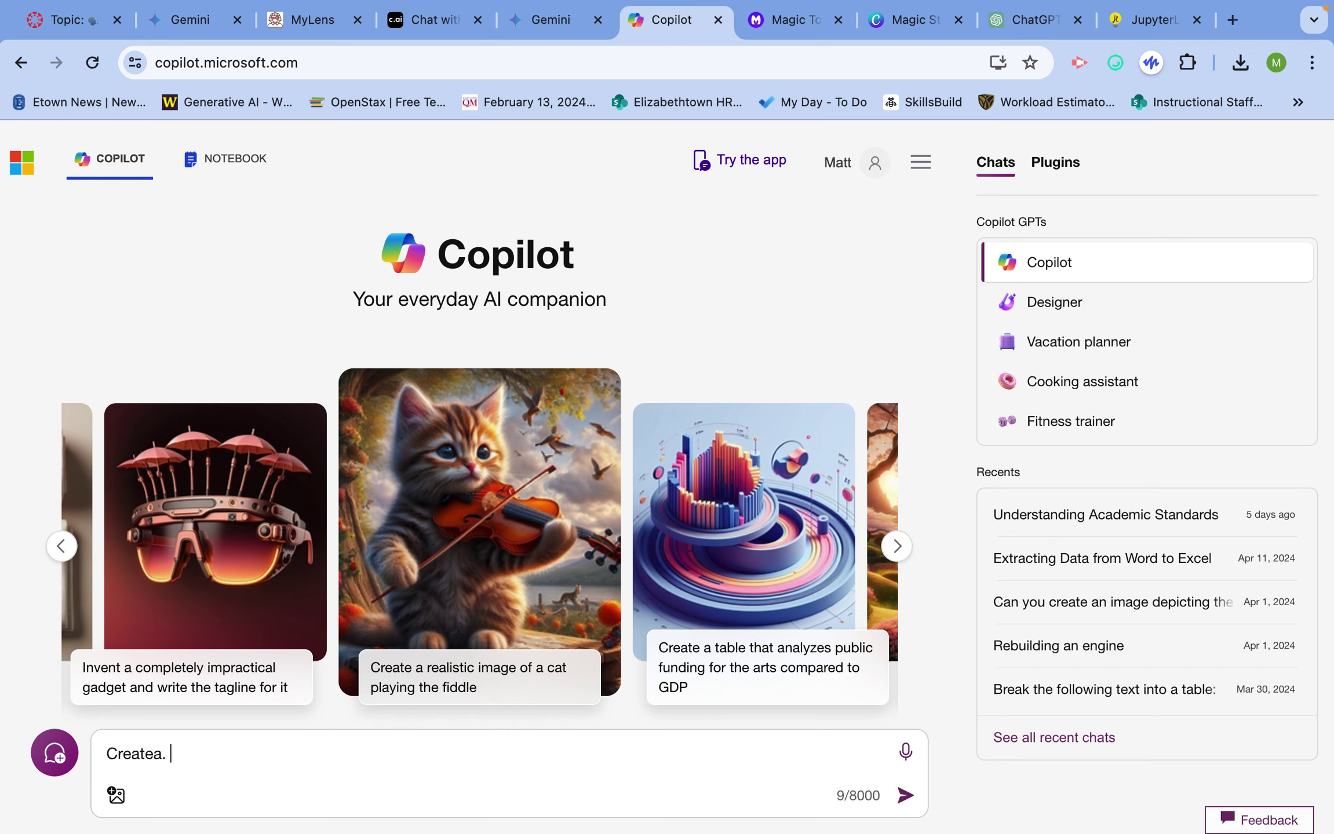
key(BackSpace)
key(BackSpace)
text(a cr)
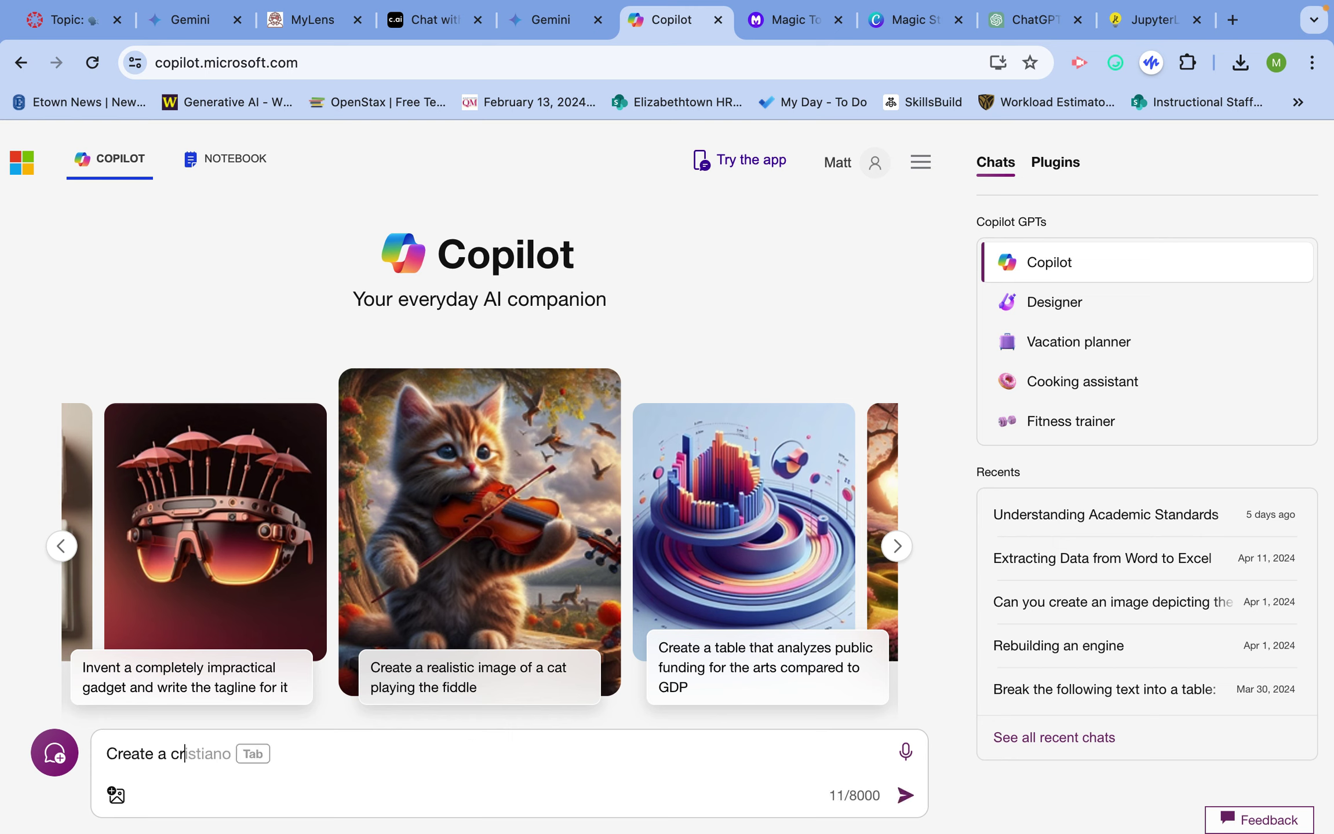
text(eature that lo)
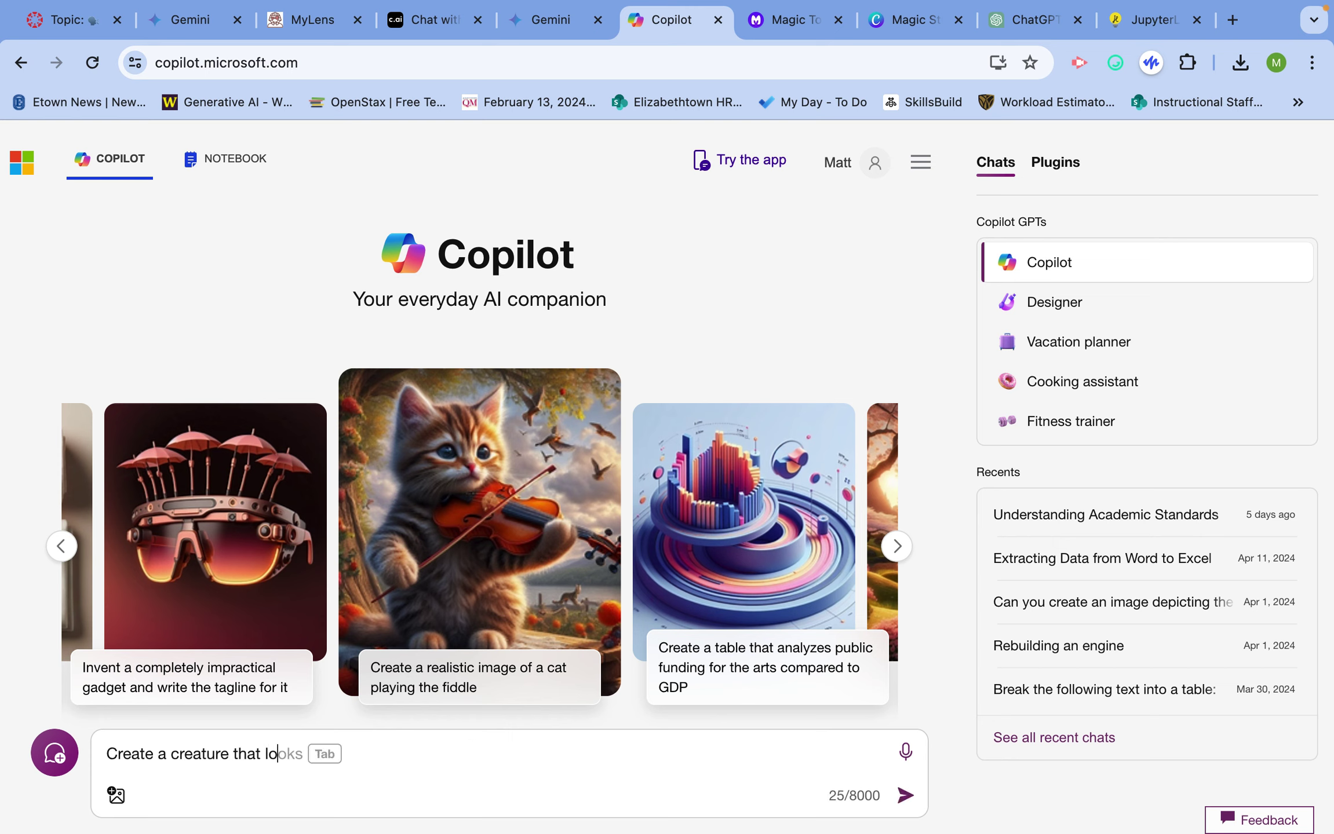
text(oks like a tur)
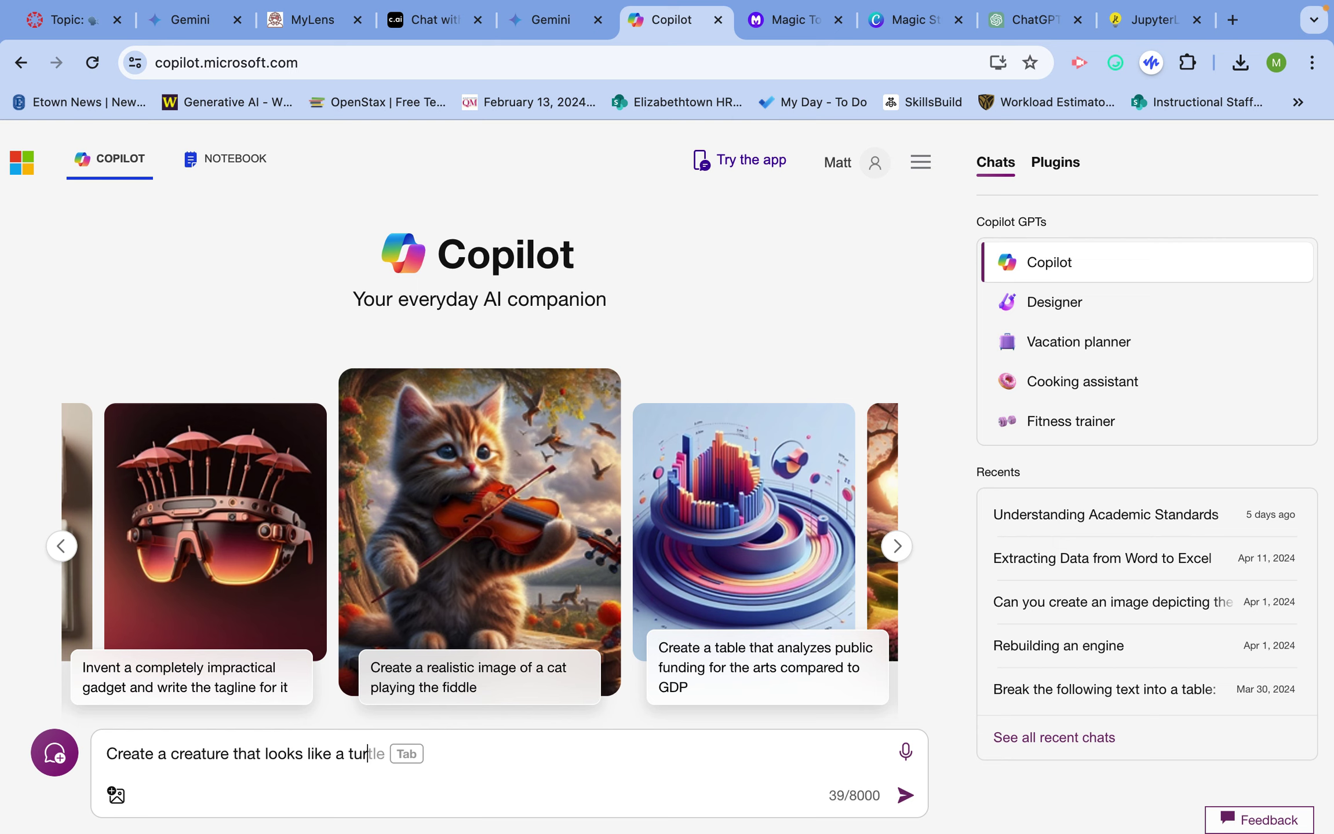
text(tle combined  with a)
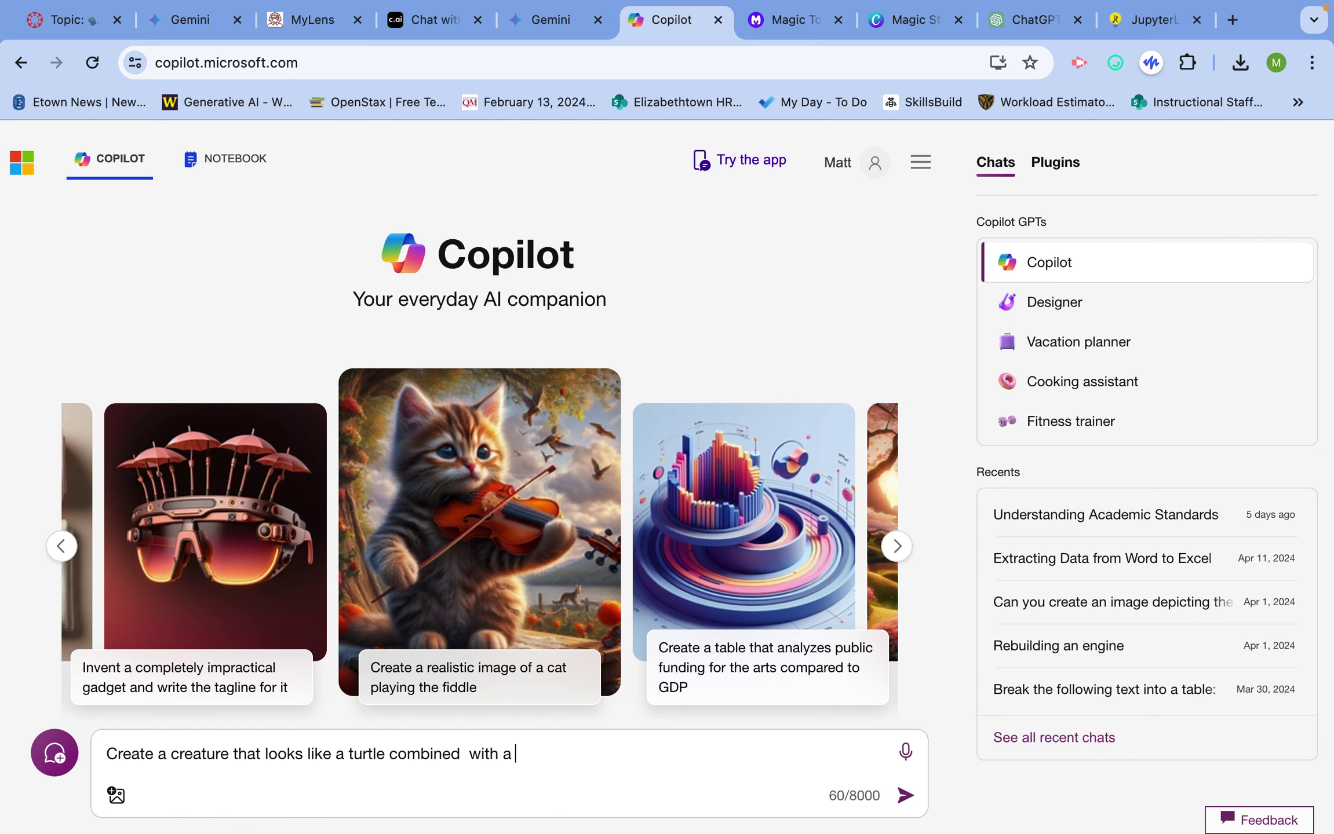
text( sunflower)
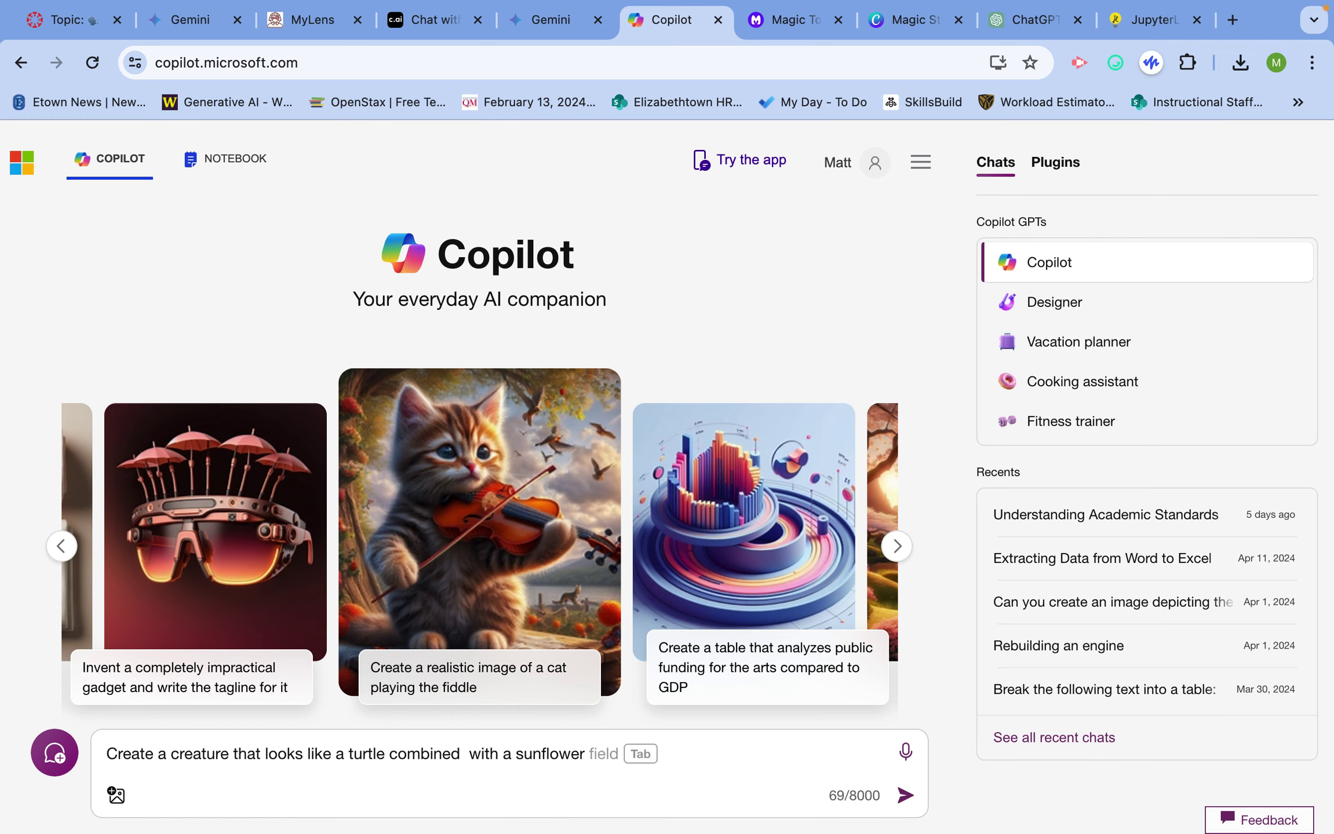
click(907, 800)
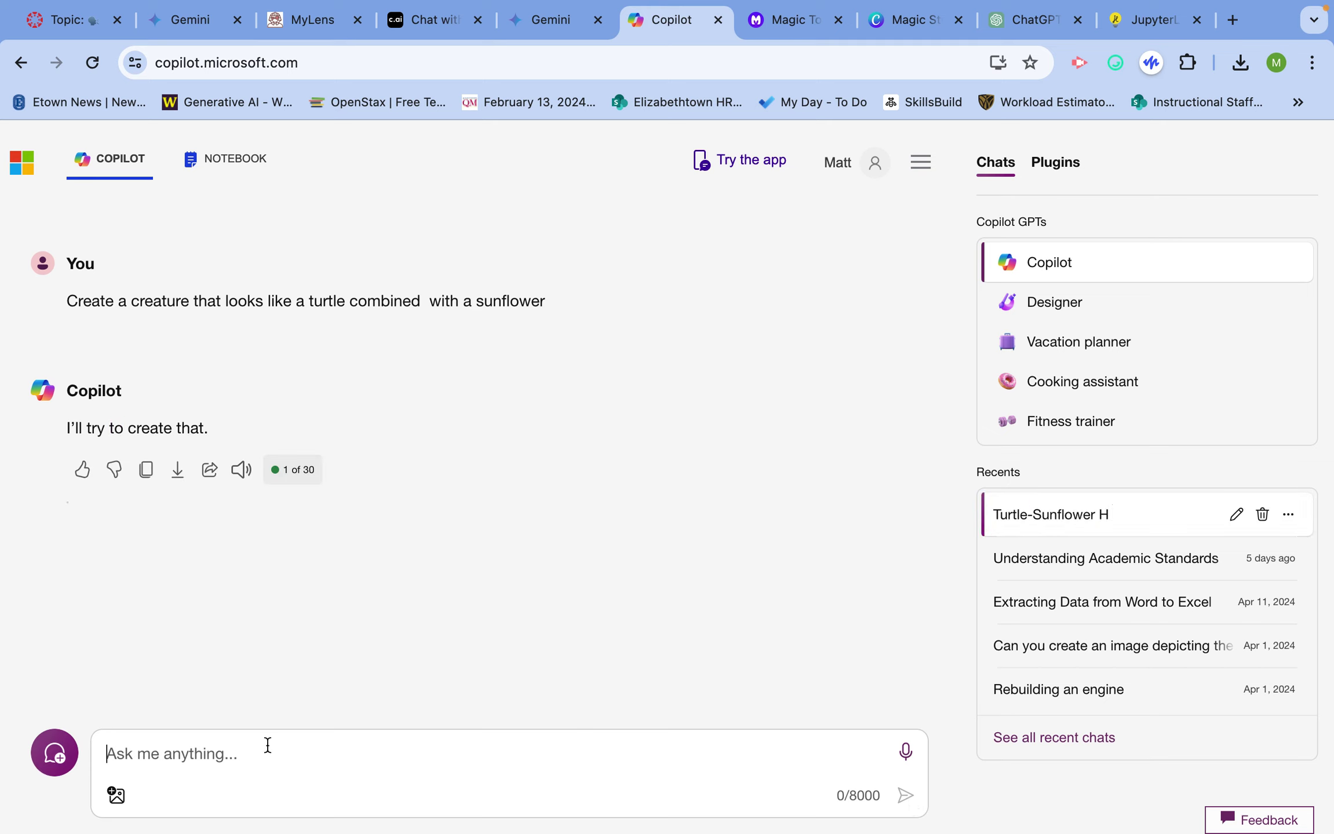
Review the four turtle-sunflower images generated by Copilot's Designer.
click(116, 800)
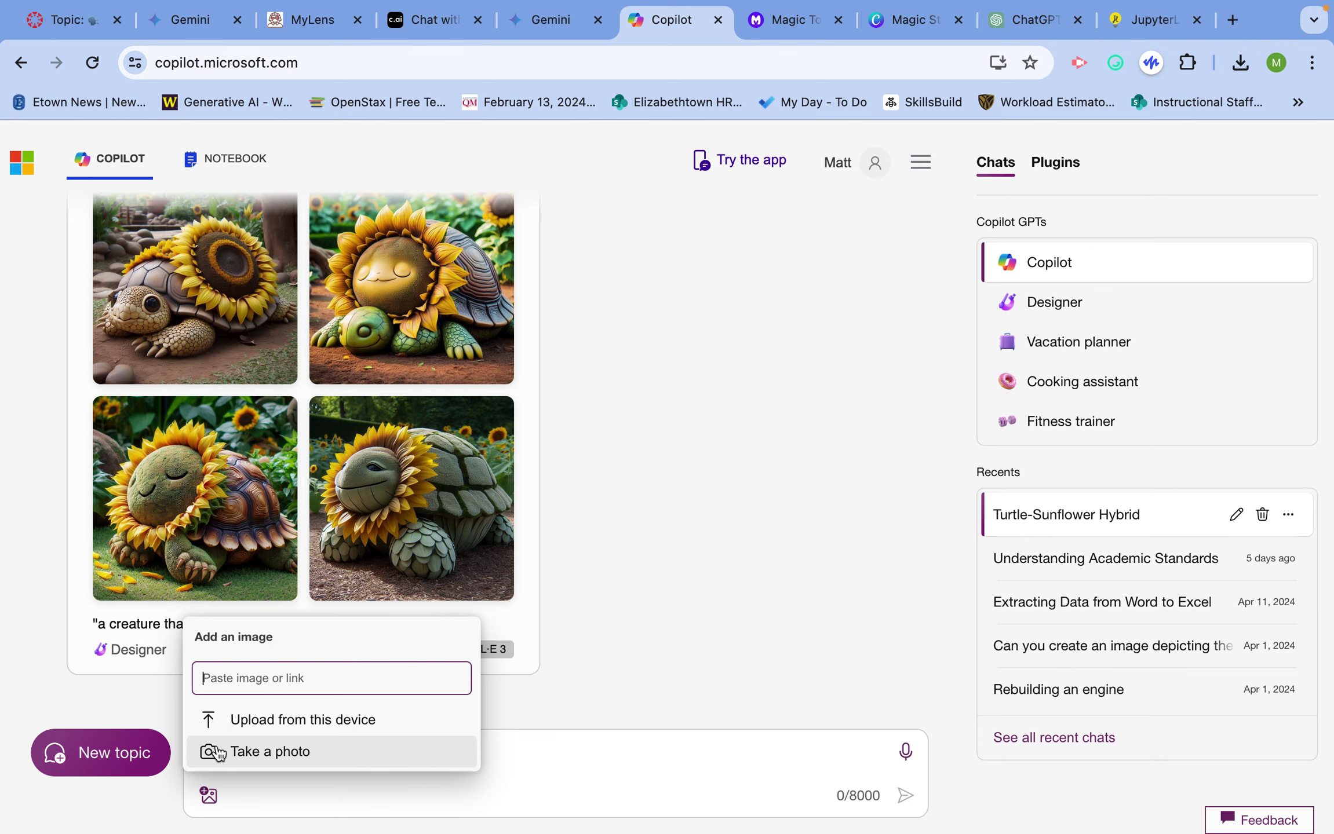
click(528, 795)
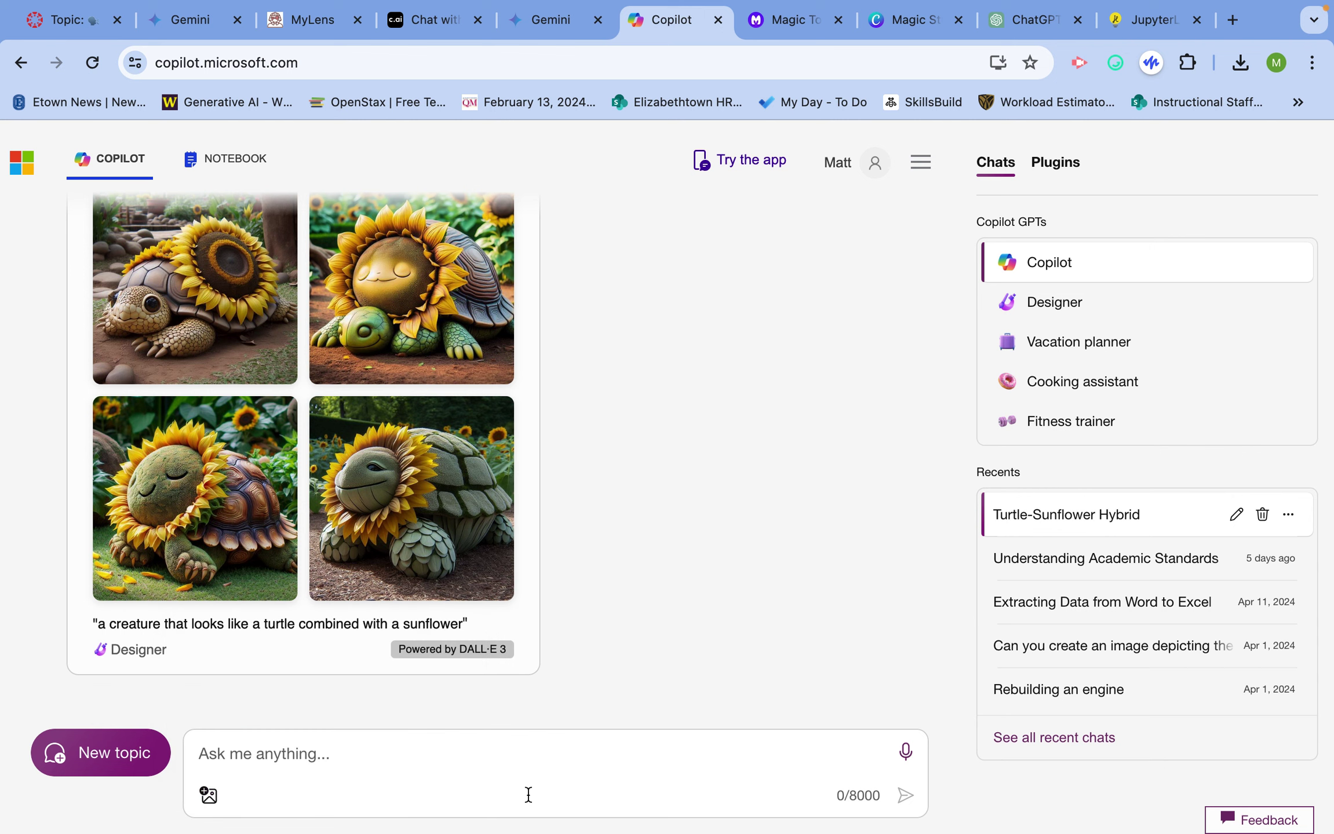
scroll(567, 636, up, 2)
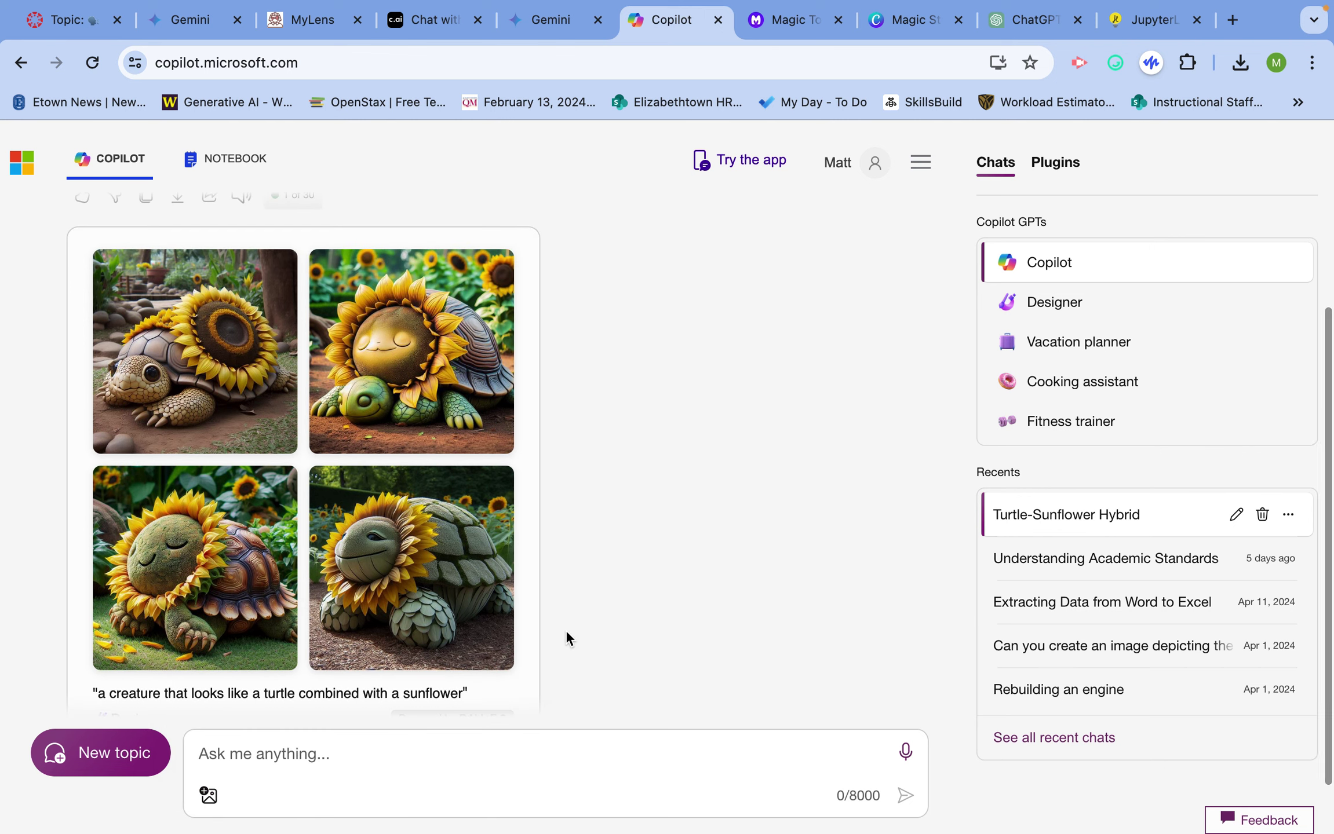
scroll(566, 633, down, 1)
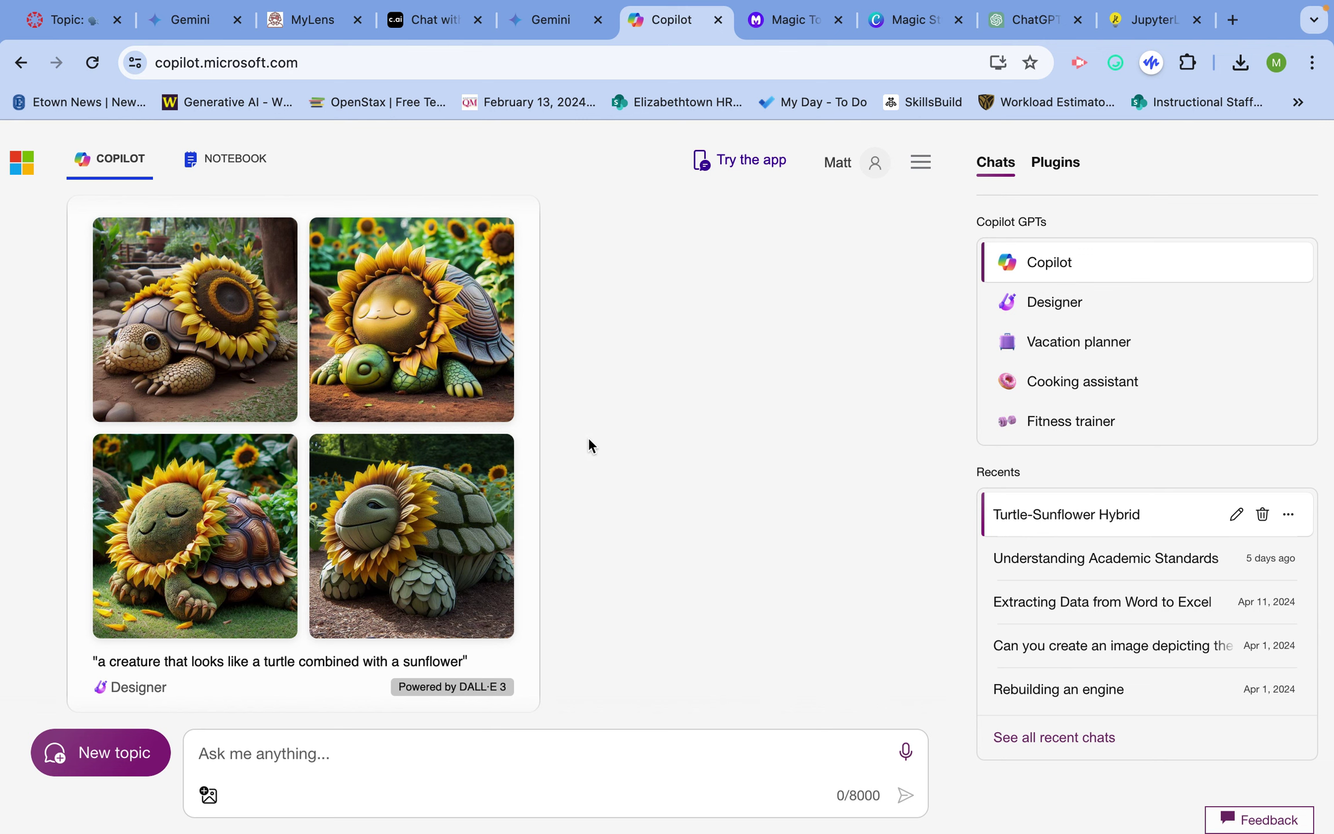
click(886, 24)
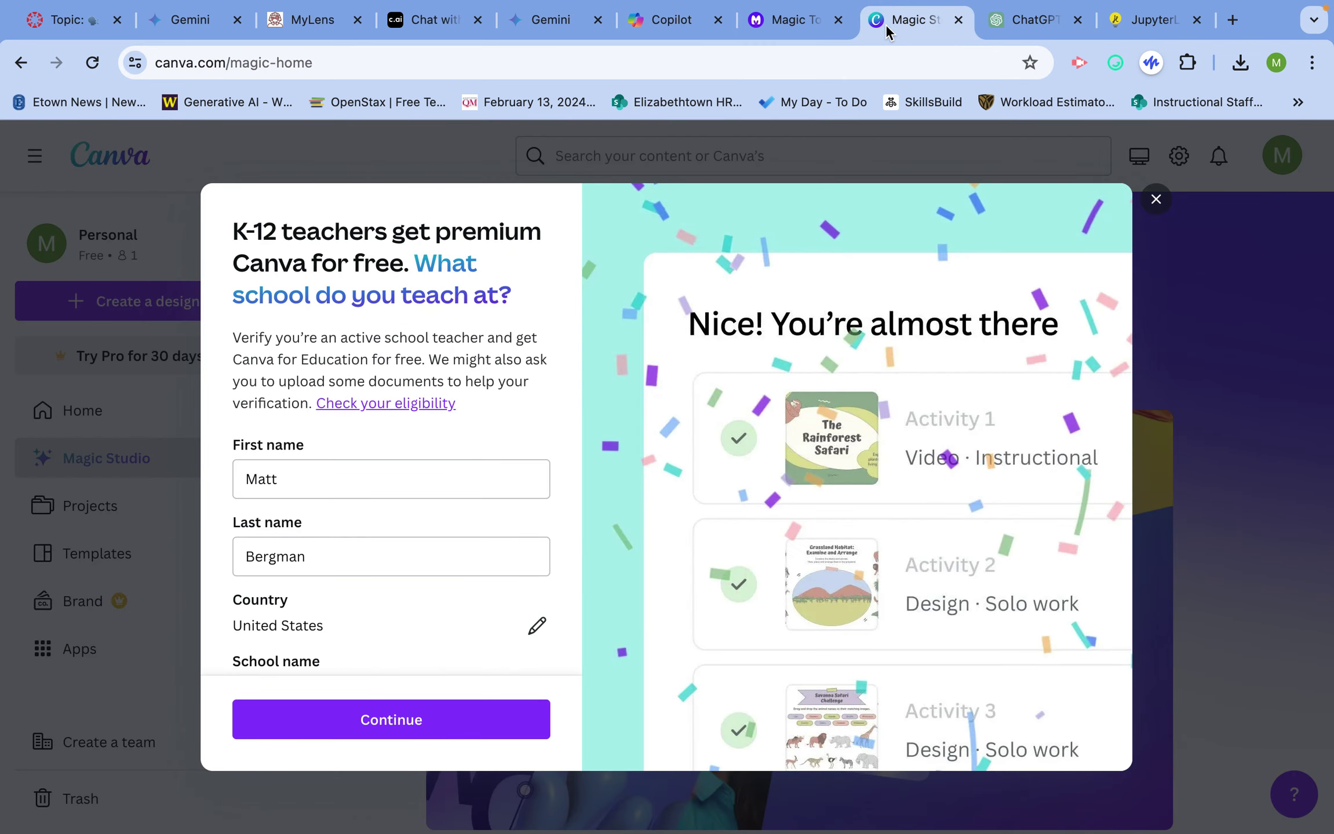
Close Canva's K-12 verification prompt, then scroll through MagicSchool AI's All Tools catalogue.
click(1155, 199)
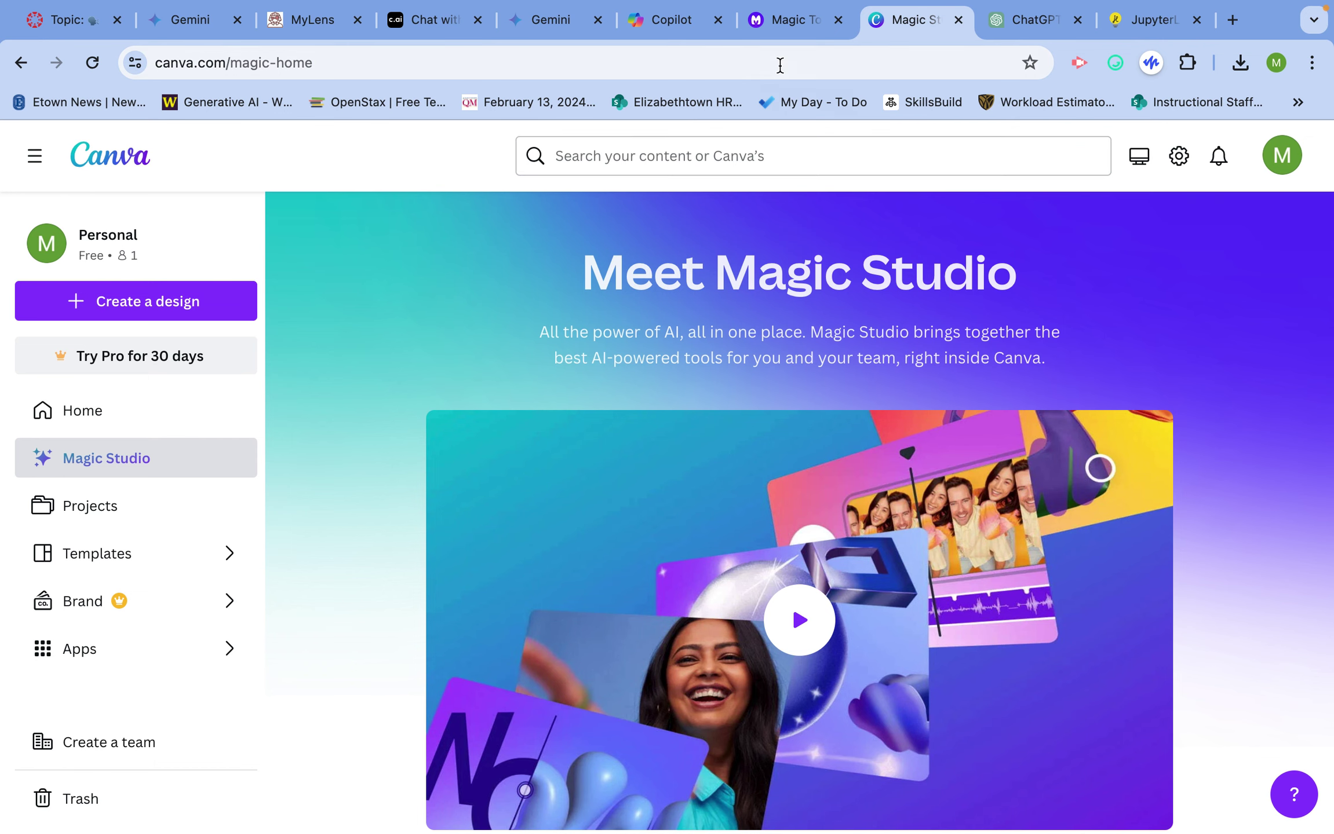
click(764, 26)
scroll(599, 352, down, 5)
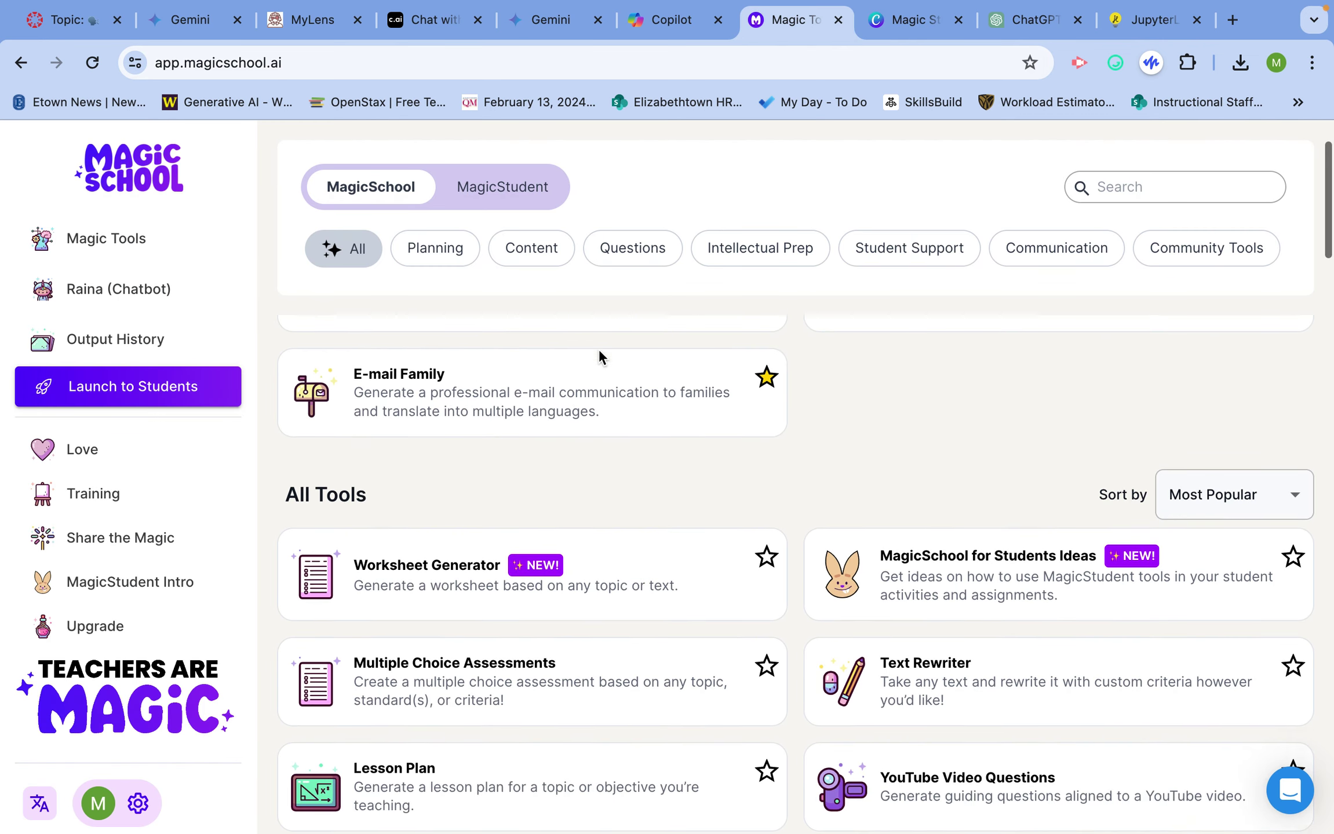
scroll(600, 354, down, 5)
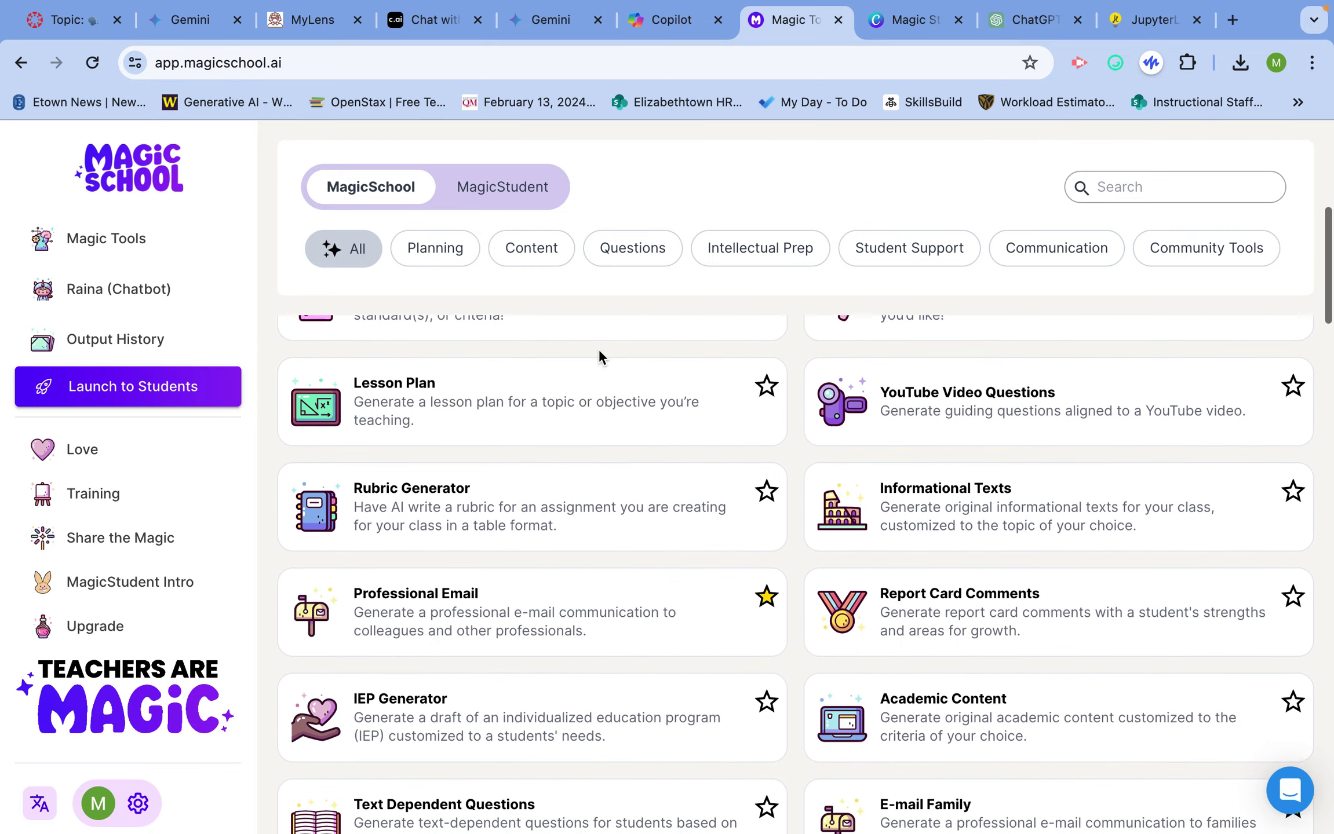
scroll(600, 354, down, 8)
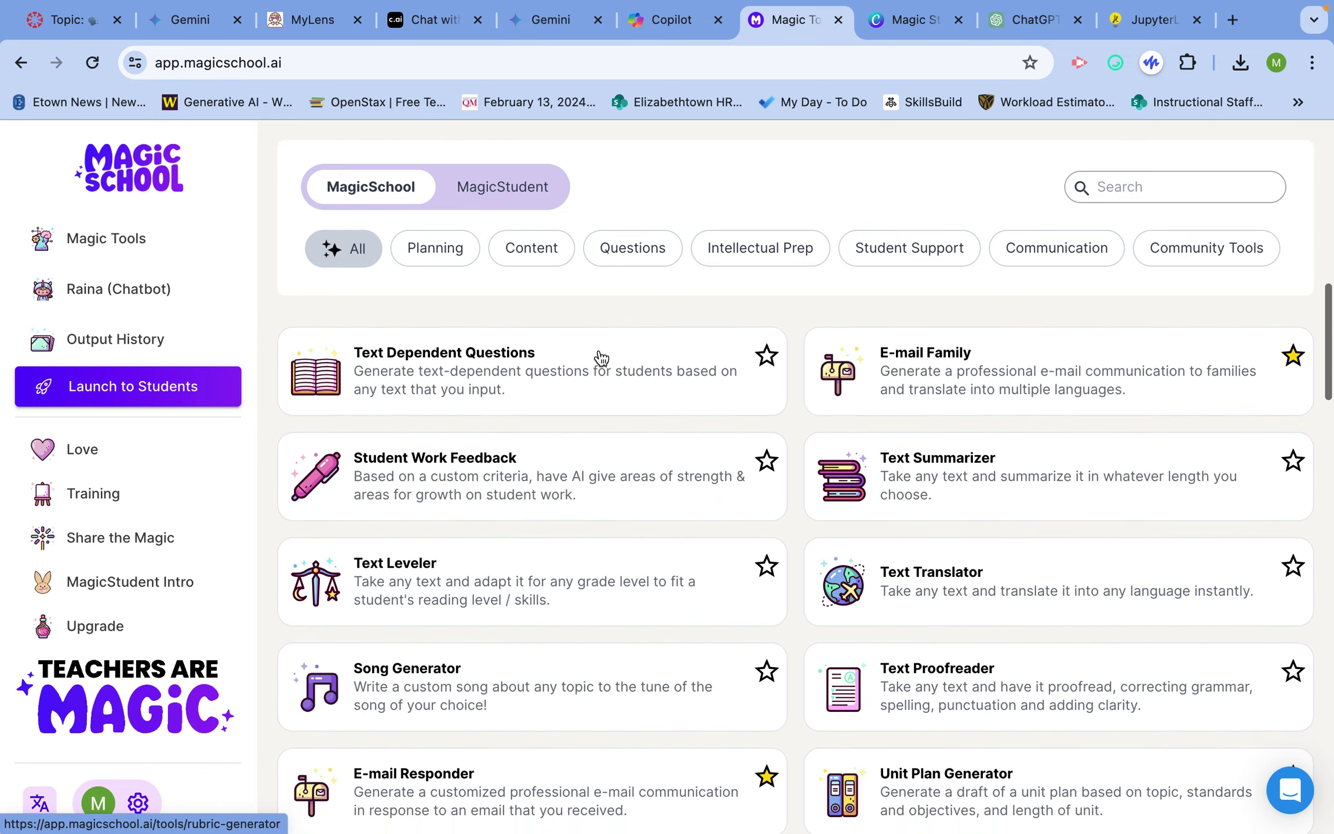
scroll(601, 357, down, 7)
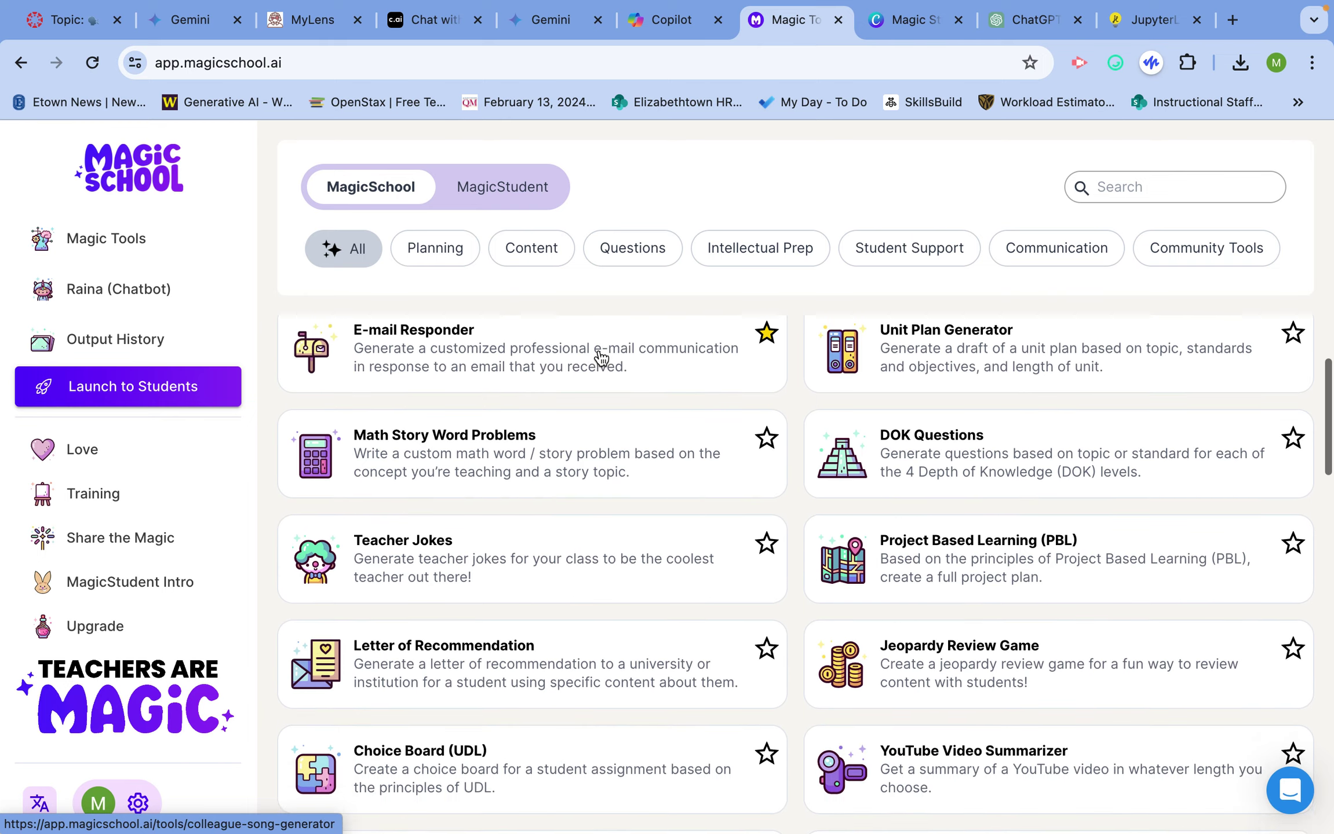
scroll(600, 356, down, 3)
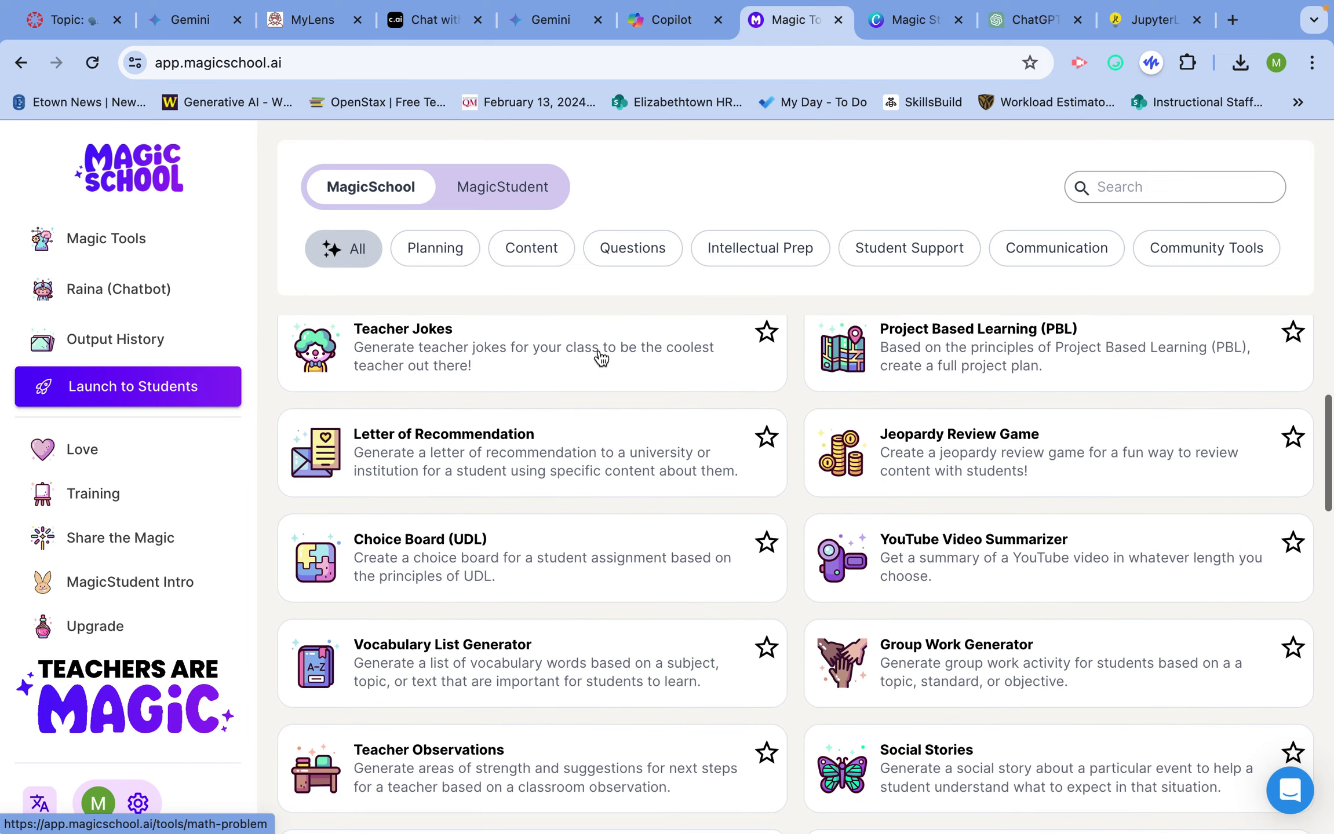
scroll(601, 357, down, 1)
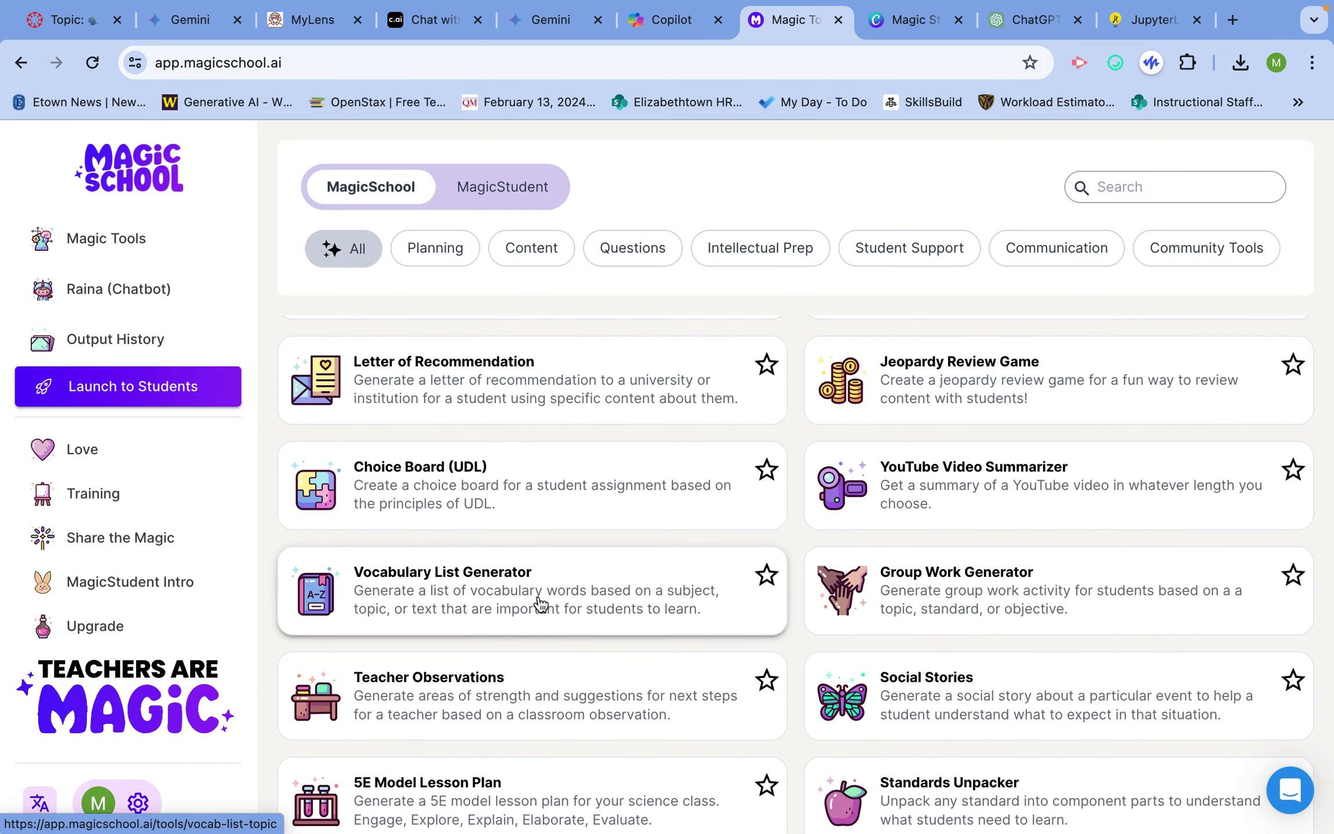
scroll(568, 572, down, 7)
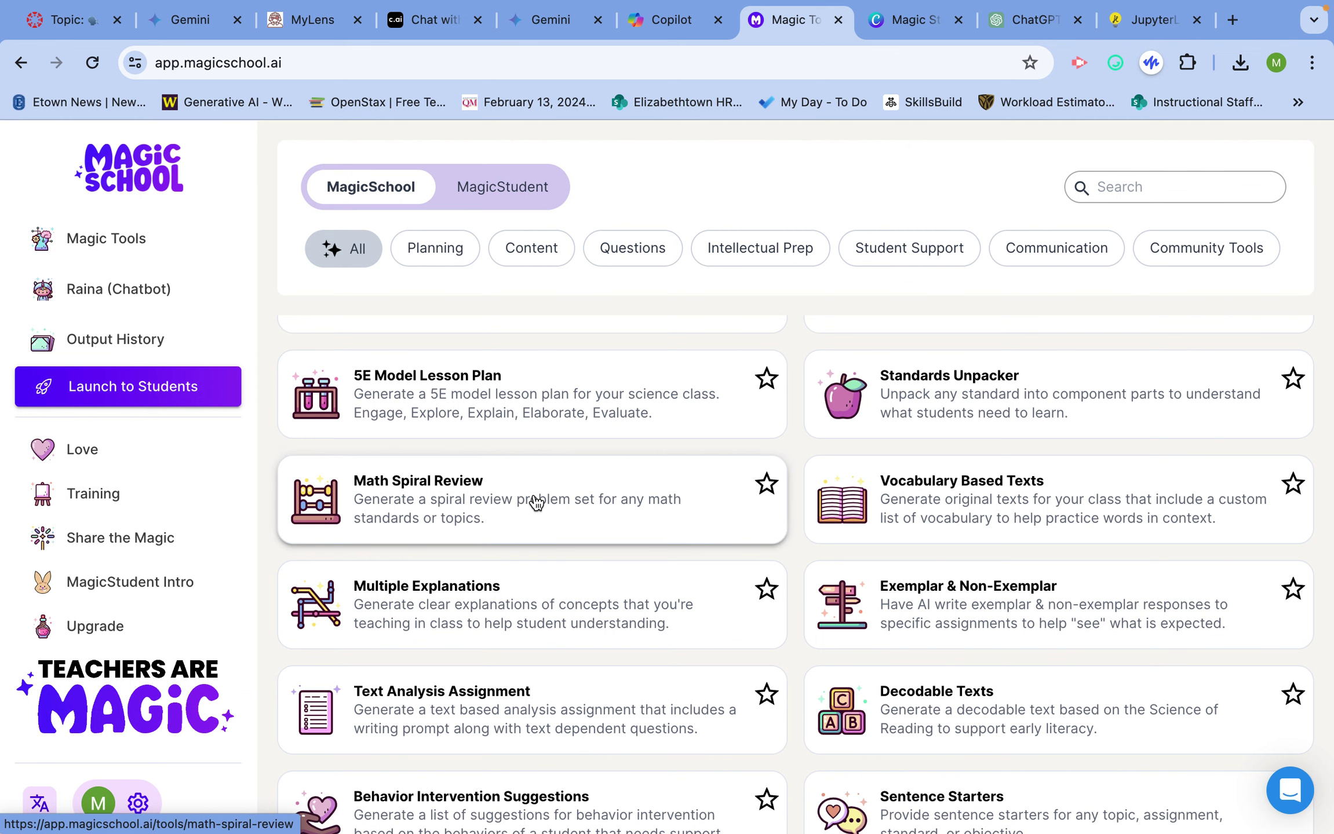
click(546, 413)
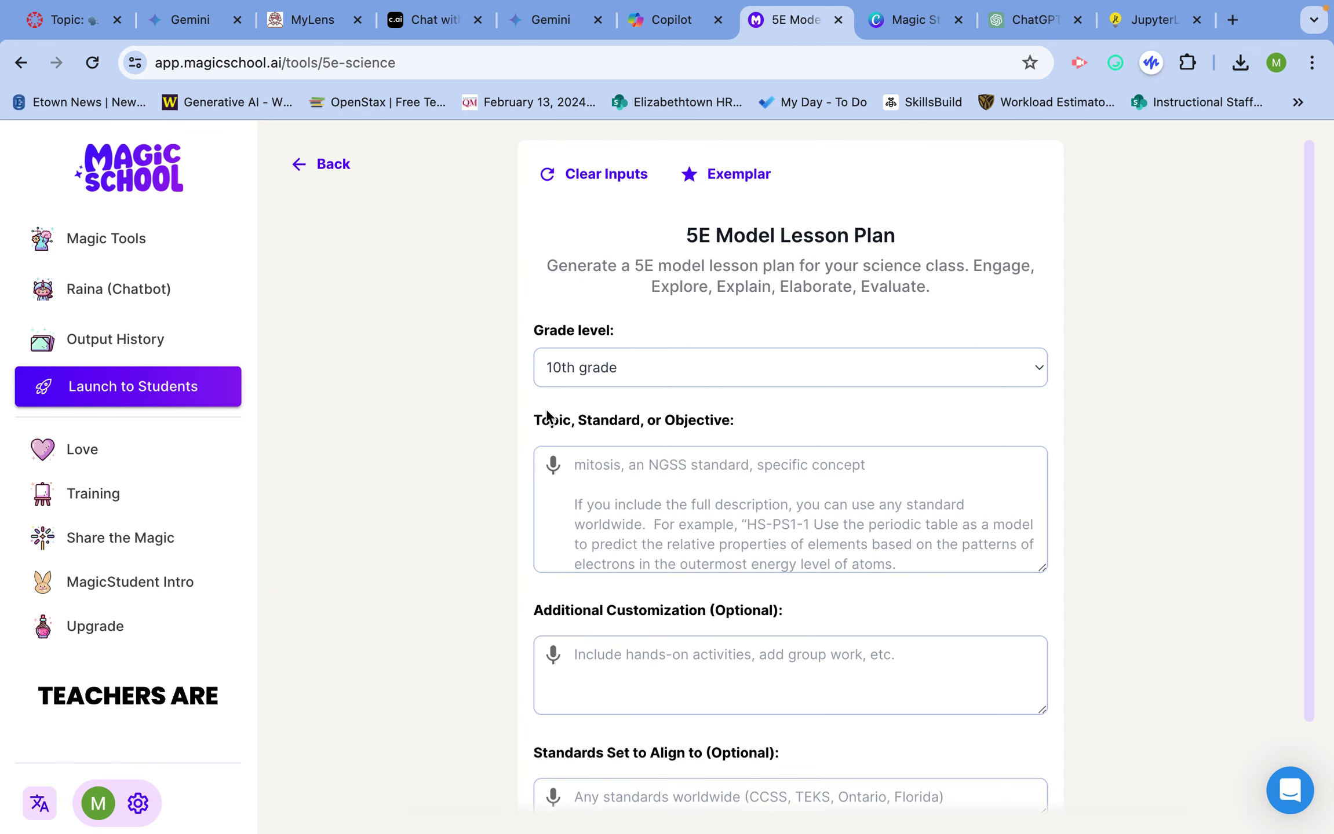
click(735, 189)
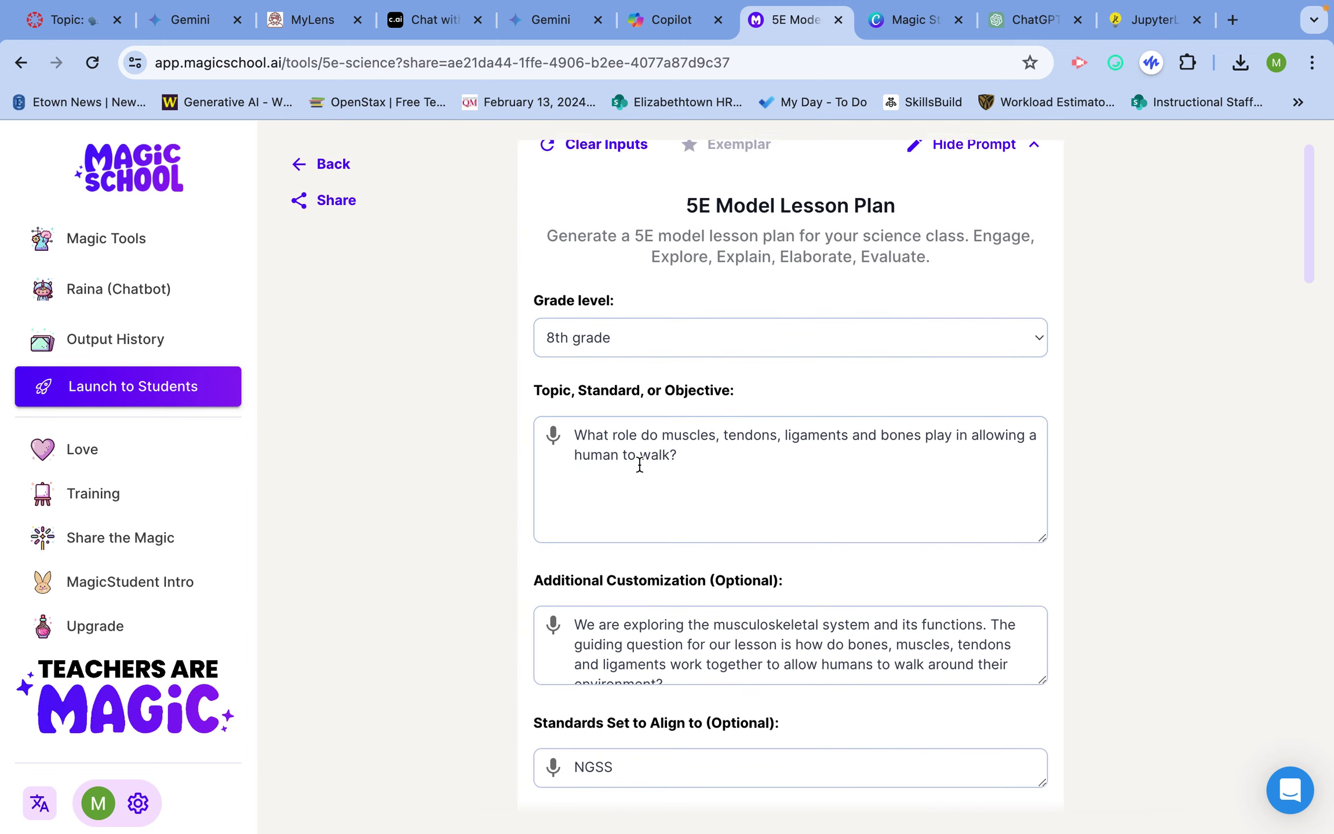
scroll(640, 464, down, 10)
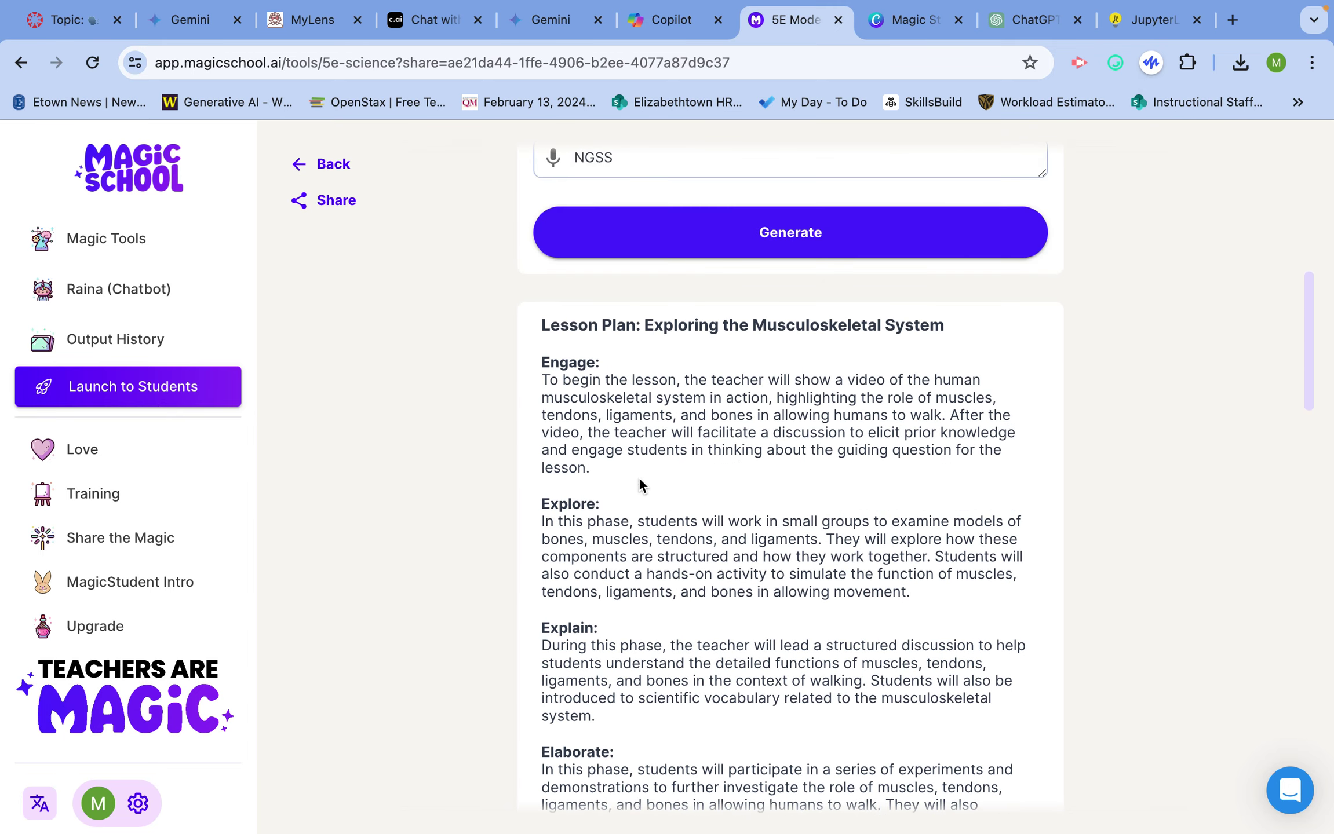
scroll(640, 486, up, 2)
scroll(640, 481, down, 10)
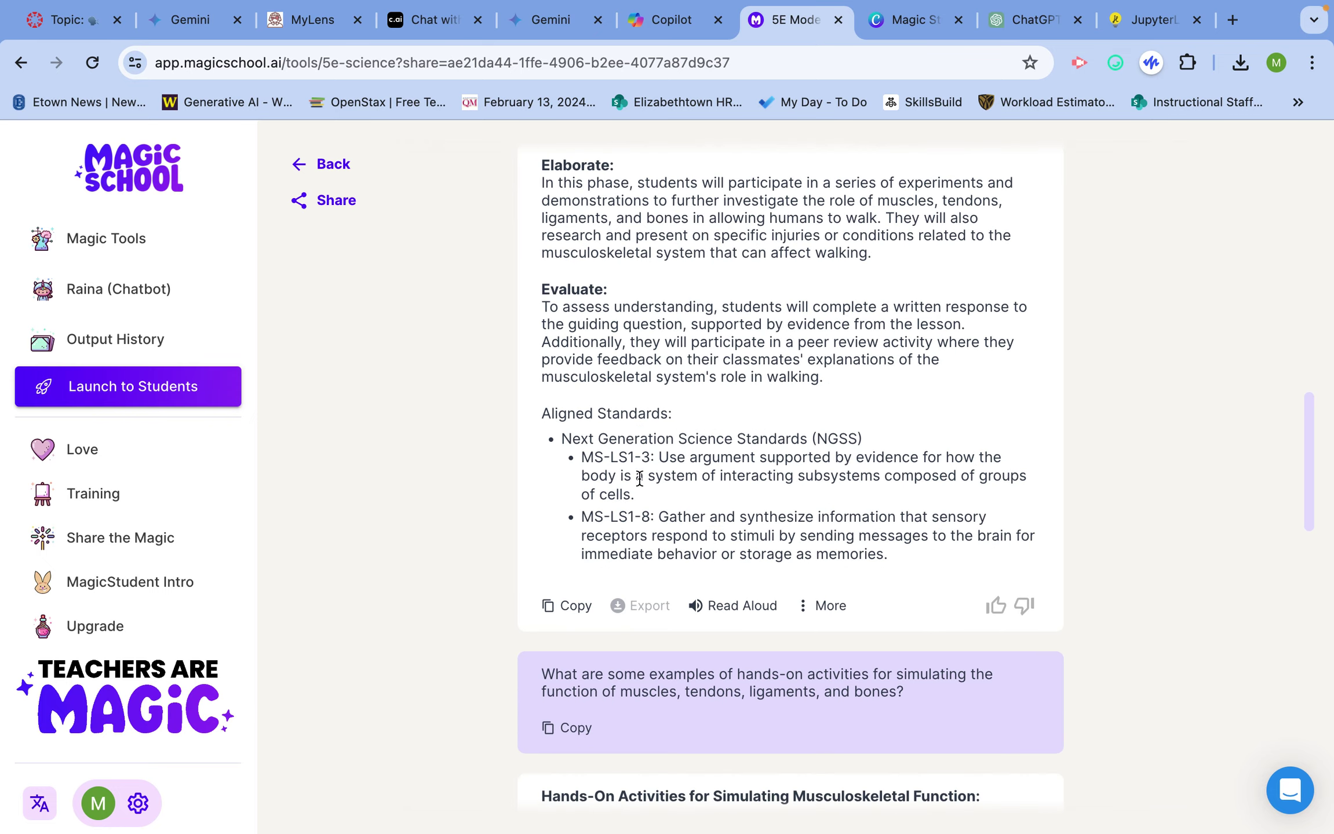
scroll(640, 479, down, 1)
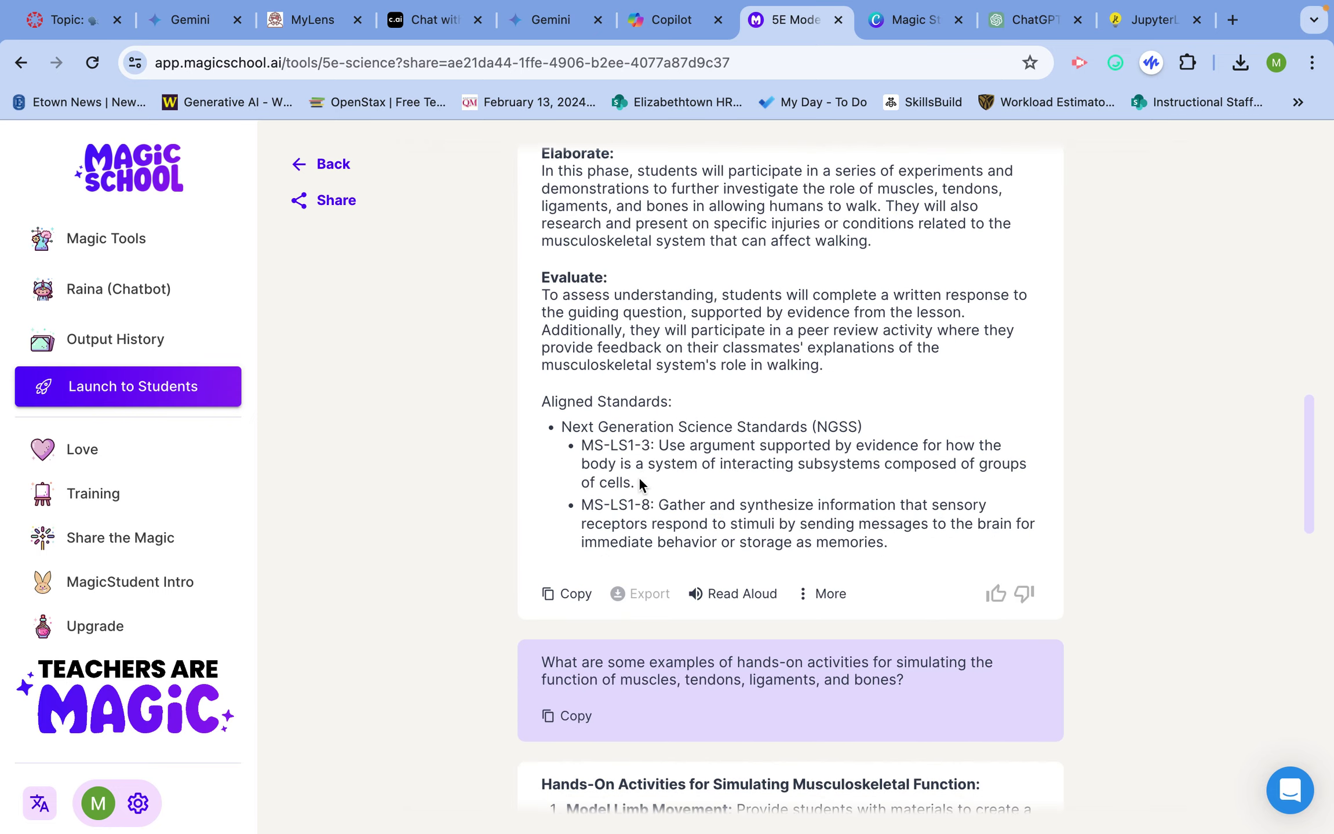
scroll(640, 484, up, 15)
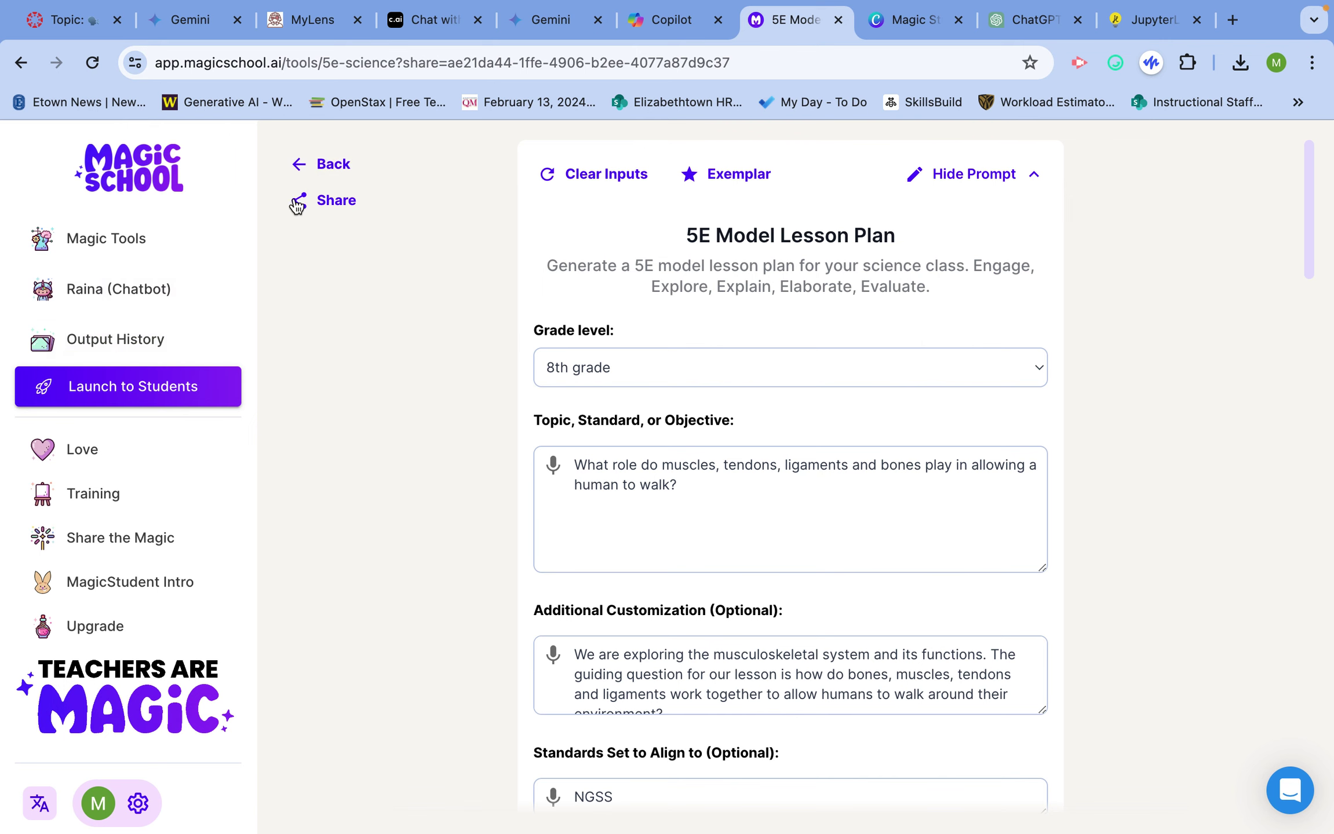
click(311, 169)
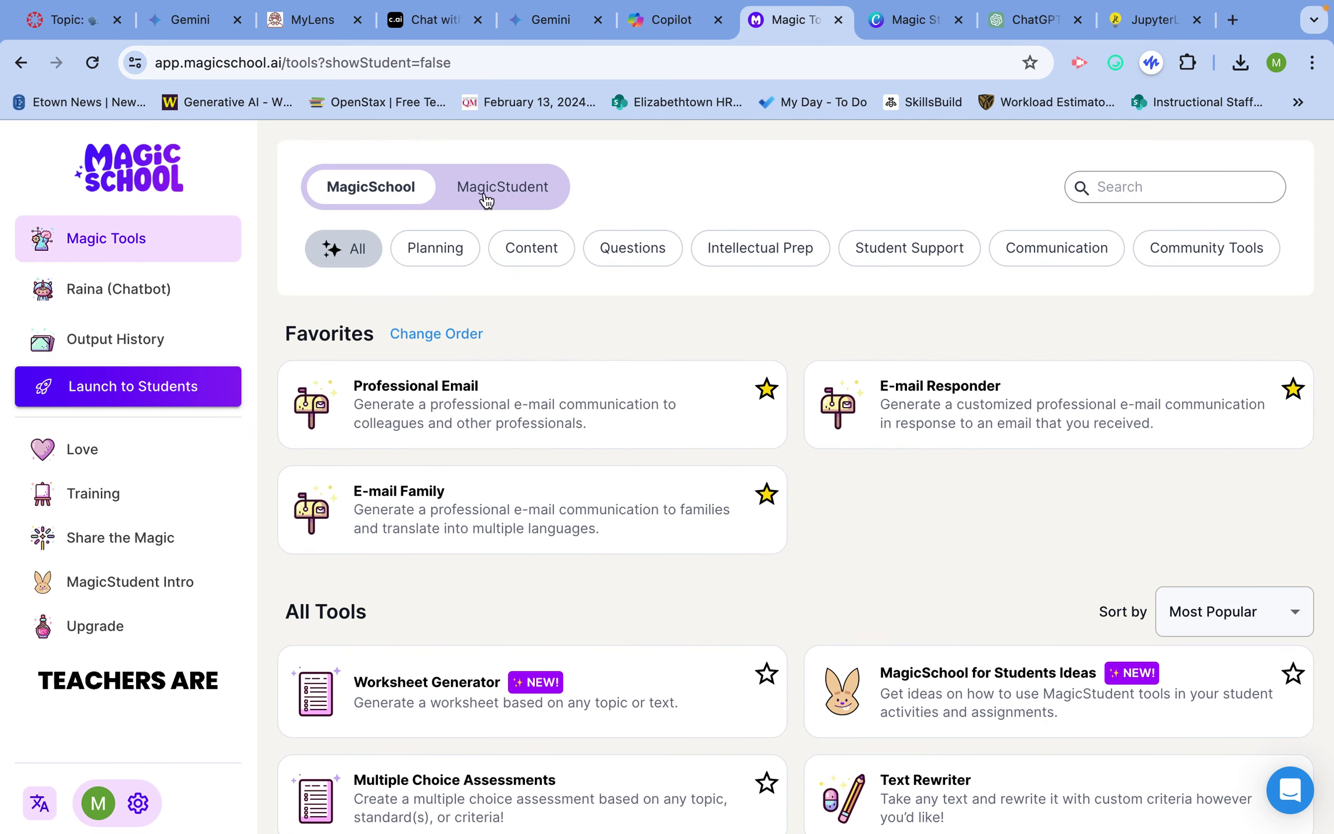
Switch to MagicStudent and scroll through tools like Song Generator and Tutor Me with AI.
click(493, 193)
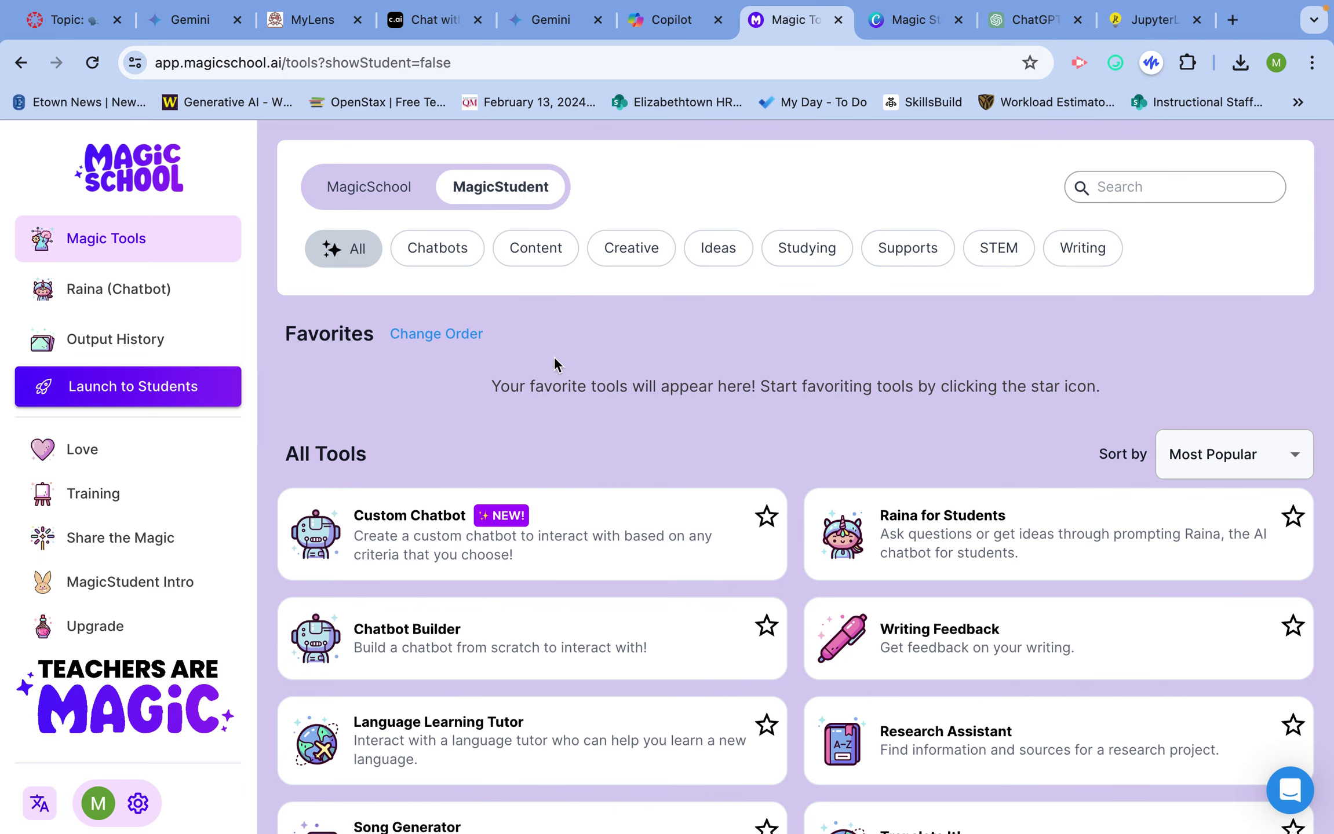
scroll(571, 431, down, 3)
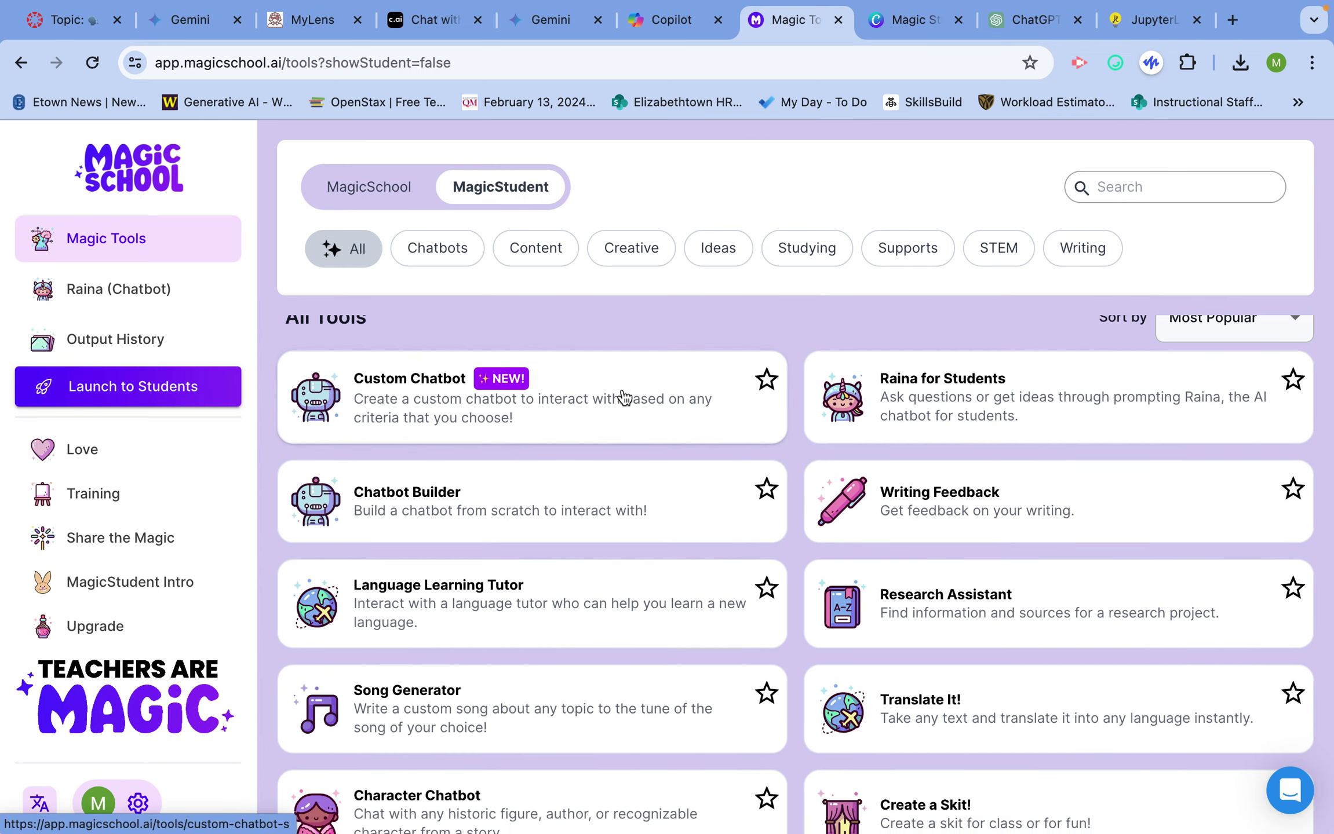
scroll(521, 360, down, 2)
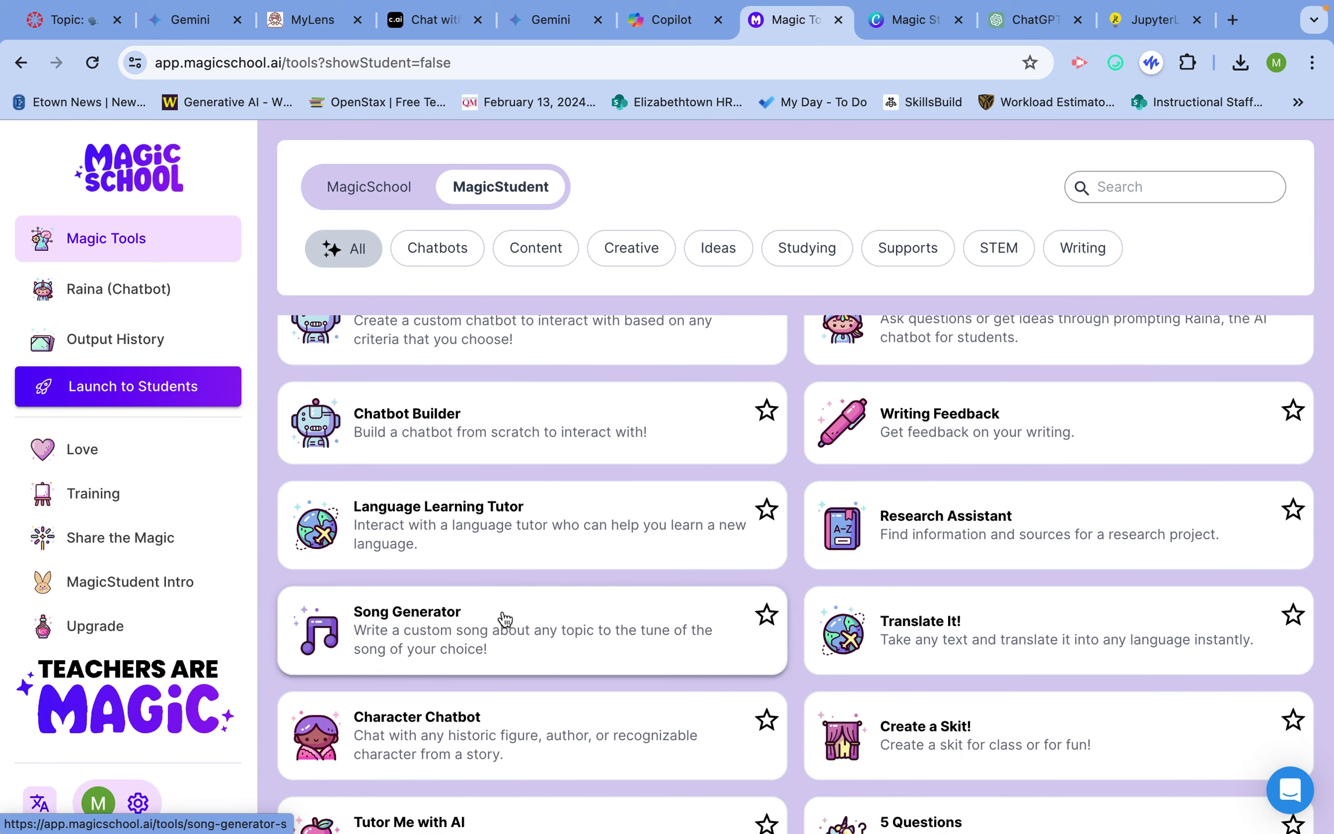
scroll(504, 619, down, 2)
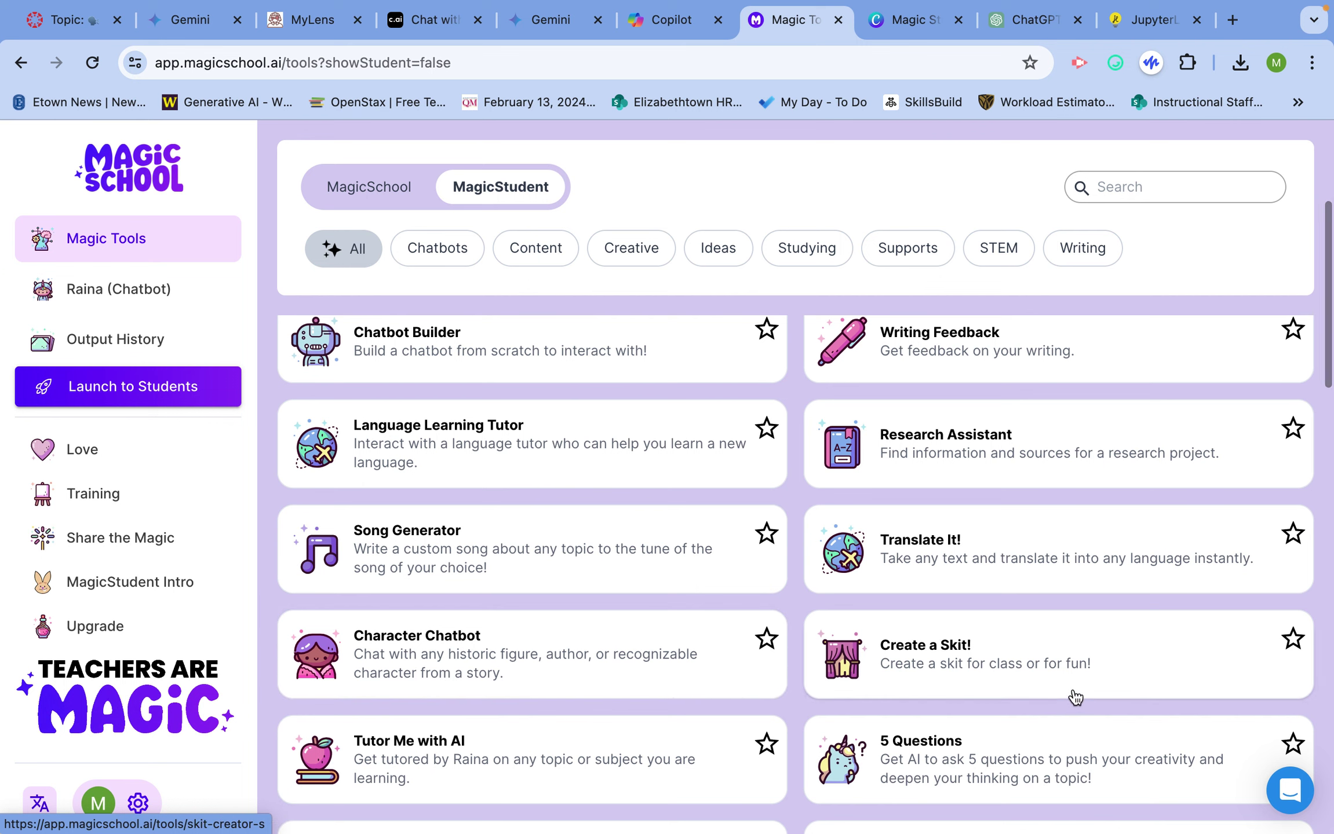
scroll(1049, 682, down, 2)
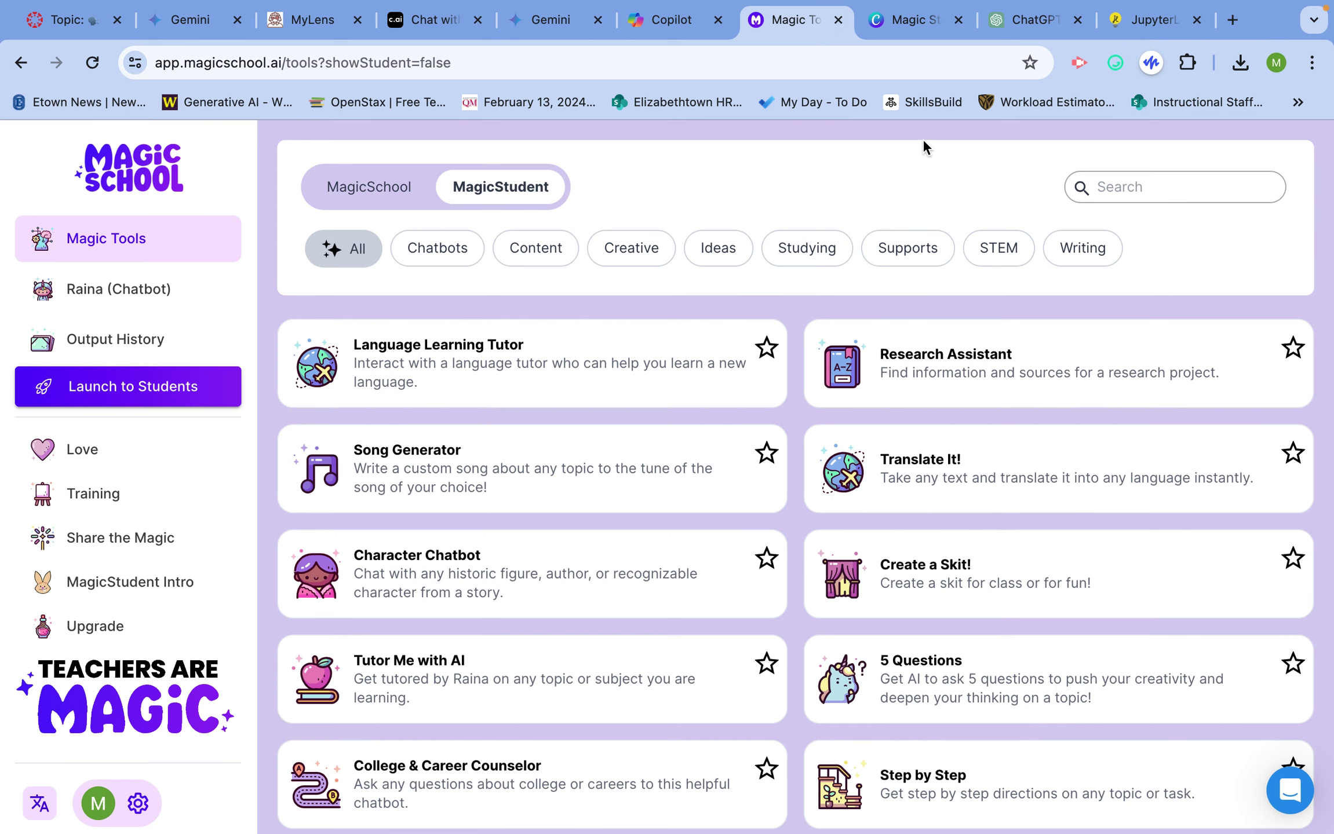
Send the pendulum simulation prompt in ChatGPT and copy the generated Python code.
click(1010, 29)
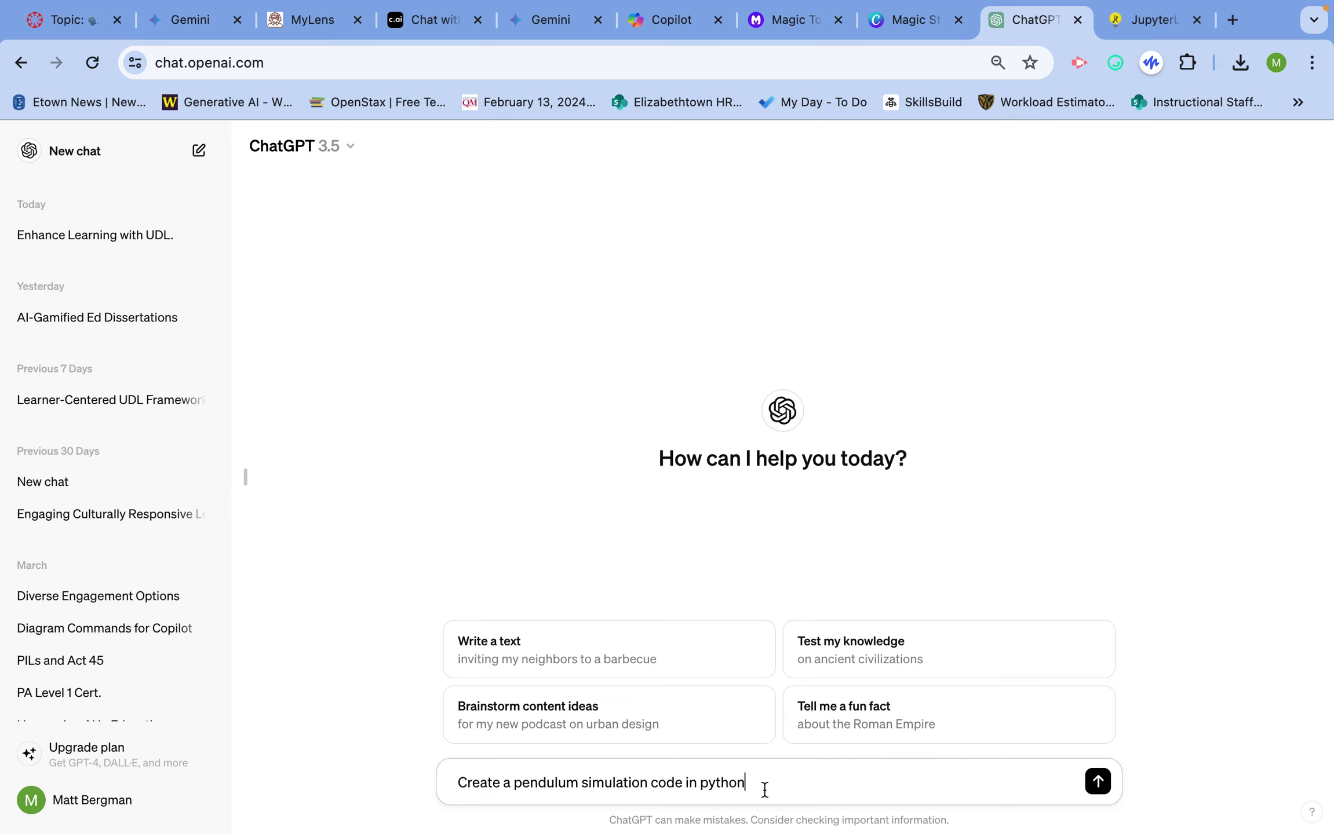
key(Return)
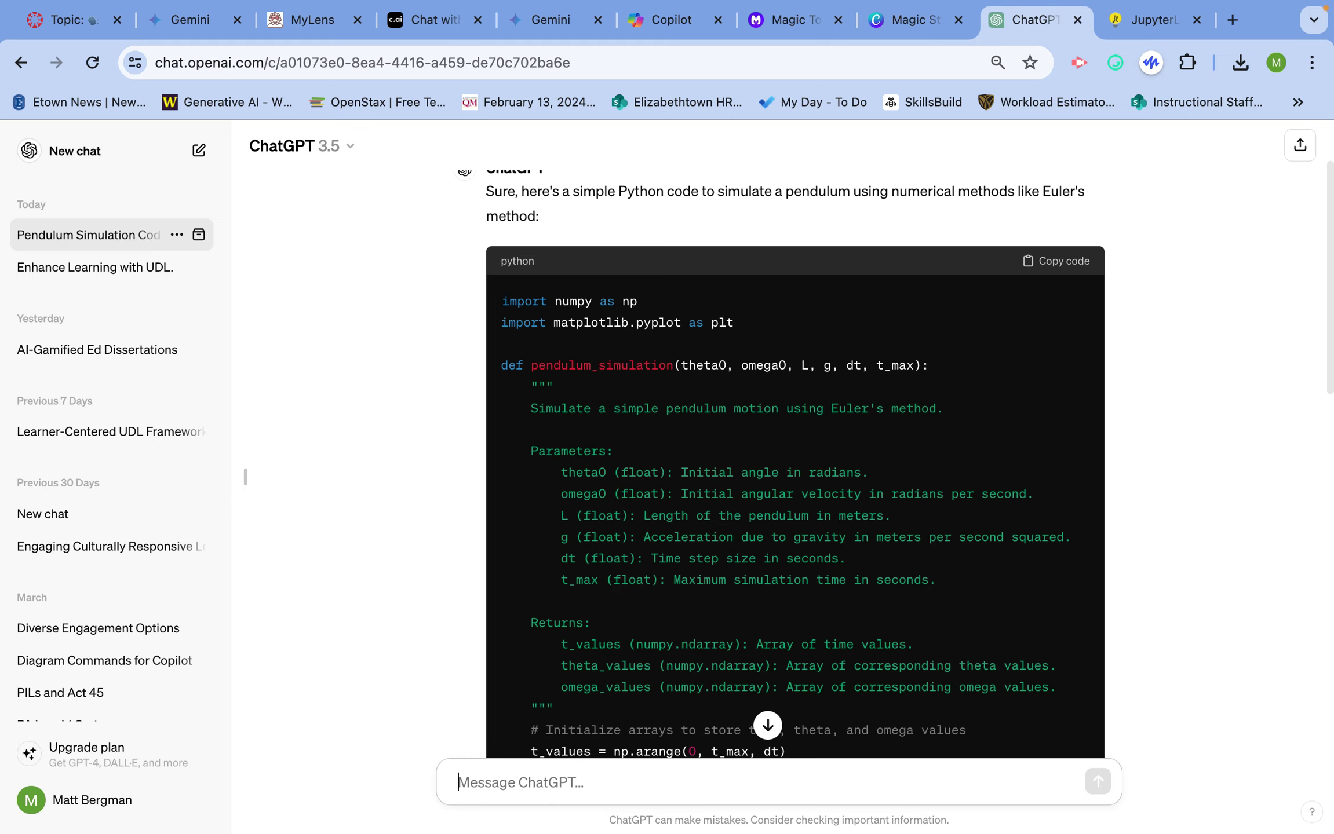
click(1062, 268)
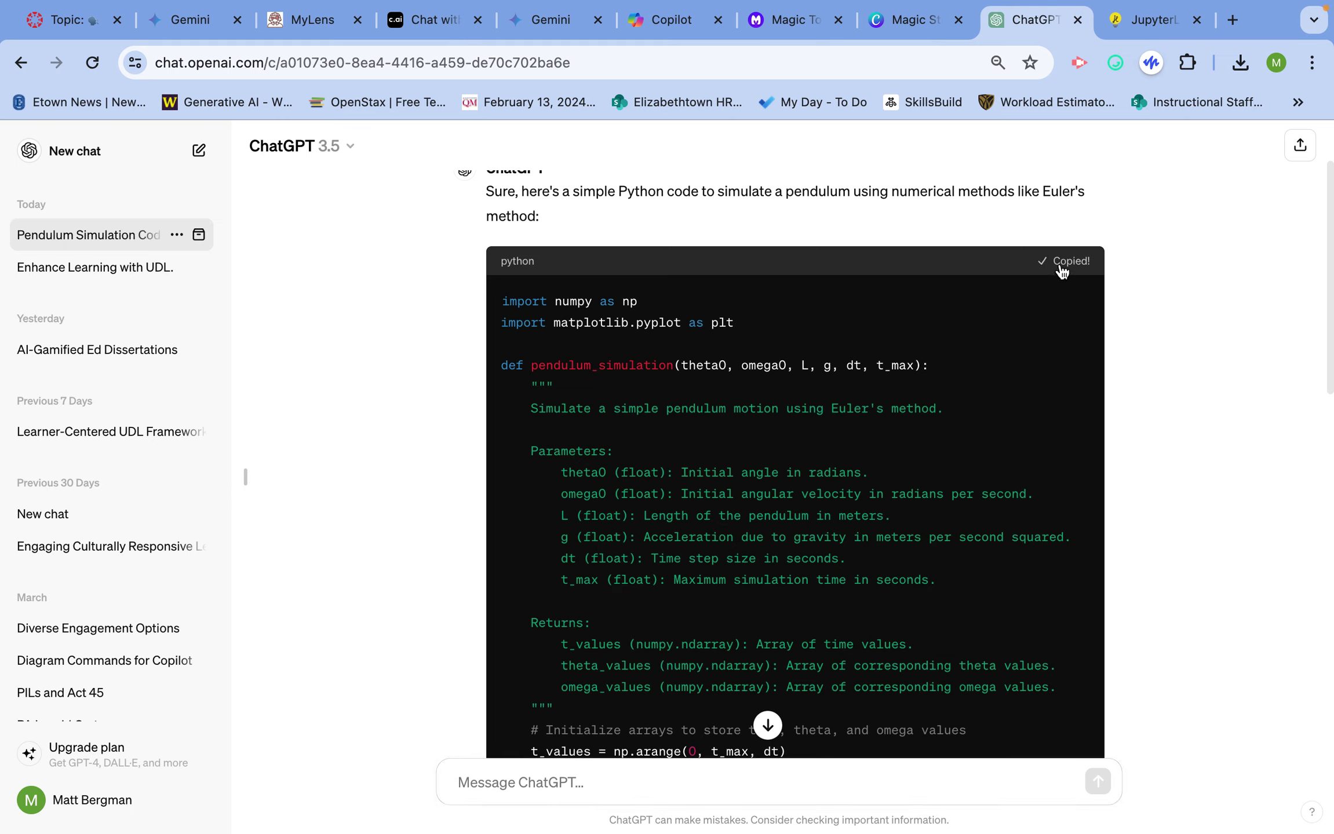
click(1138, 22)
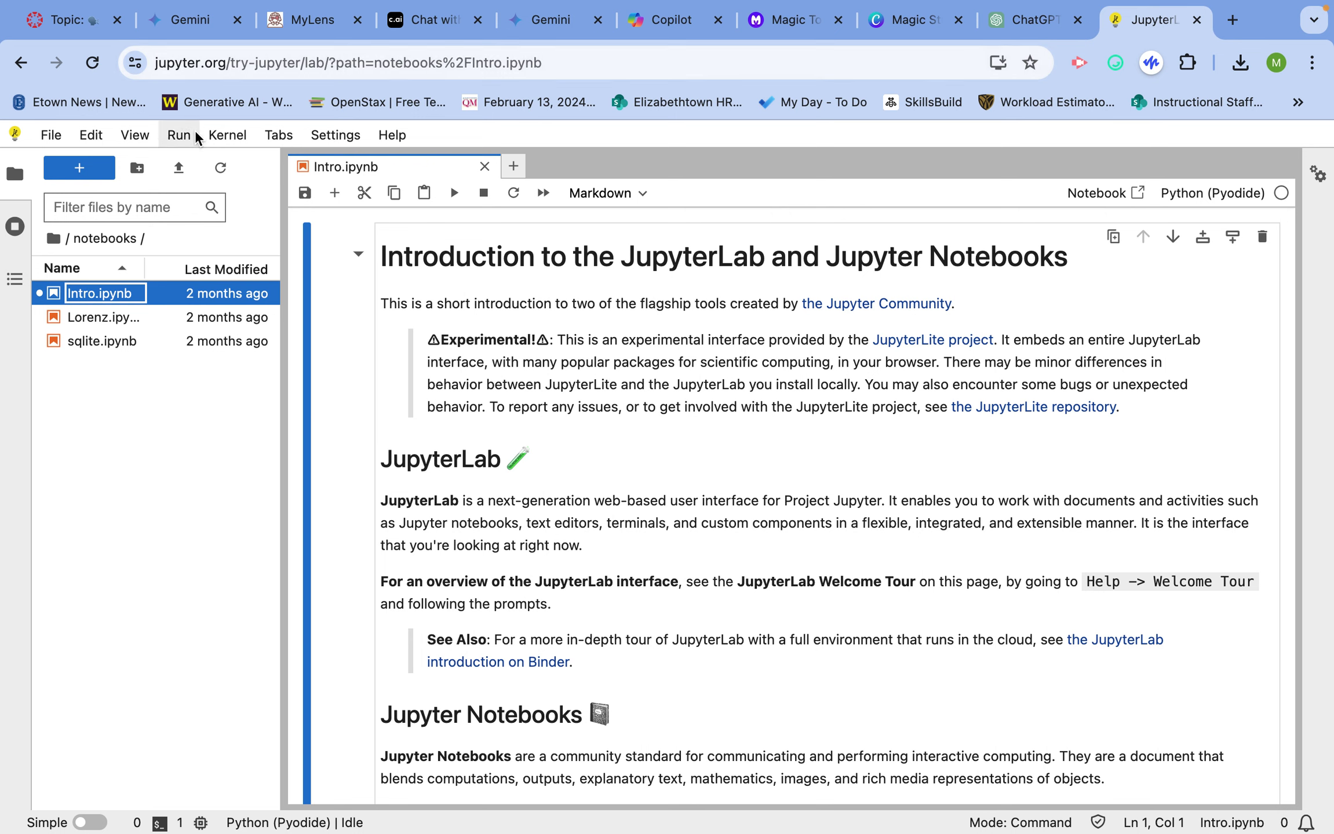
Create Untitled1.ipynb as a Python (Pyodide) notebook from the JupyterLab Launcher.
click(177, 137)
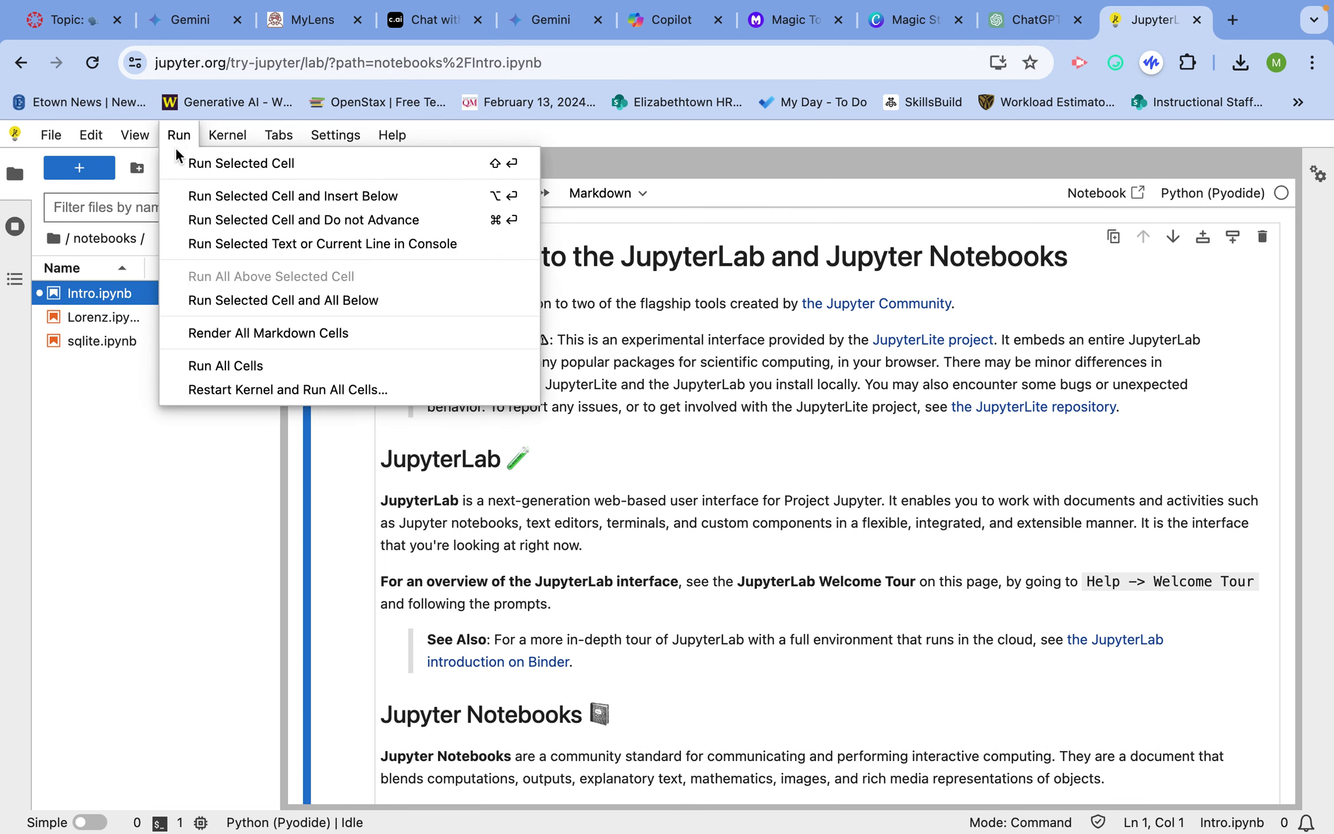
click(173, 488)
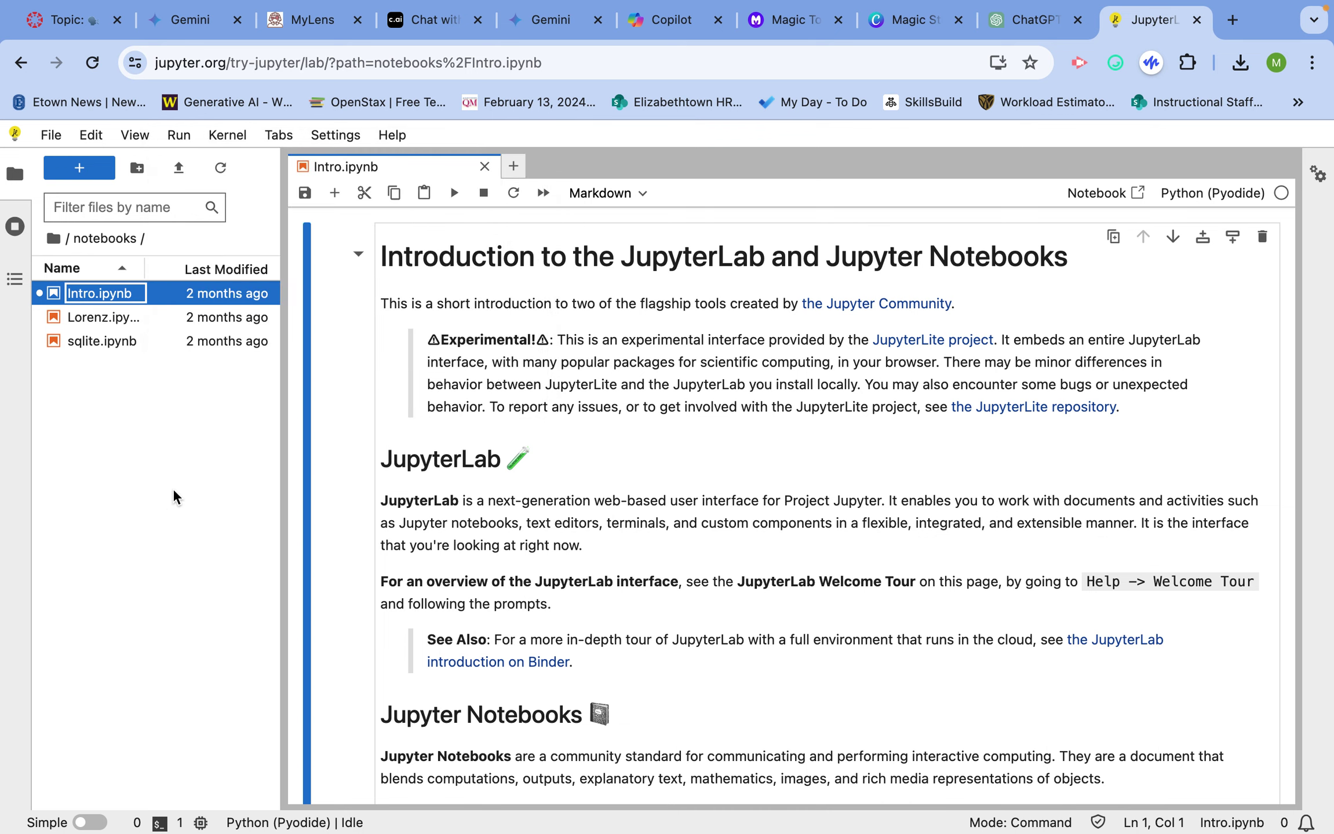
click(84, 169)
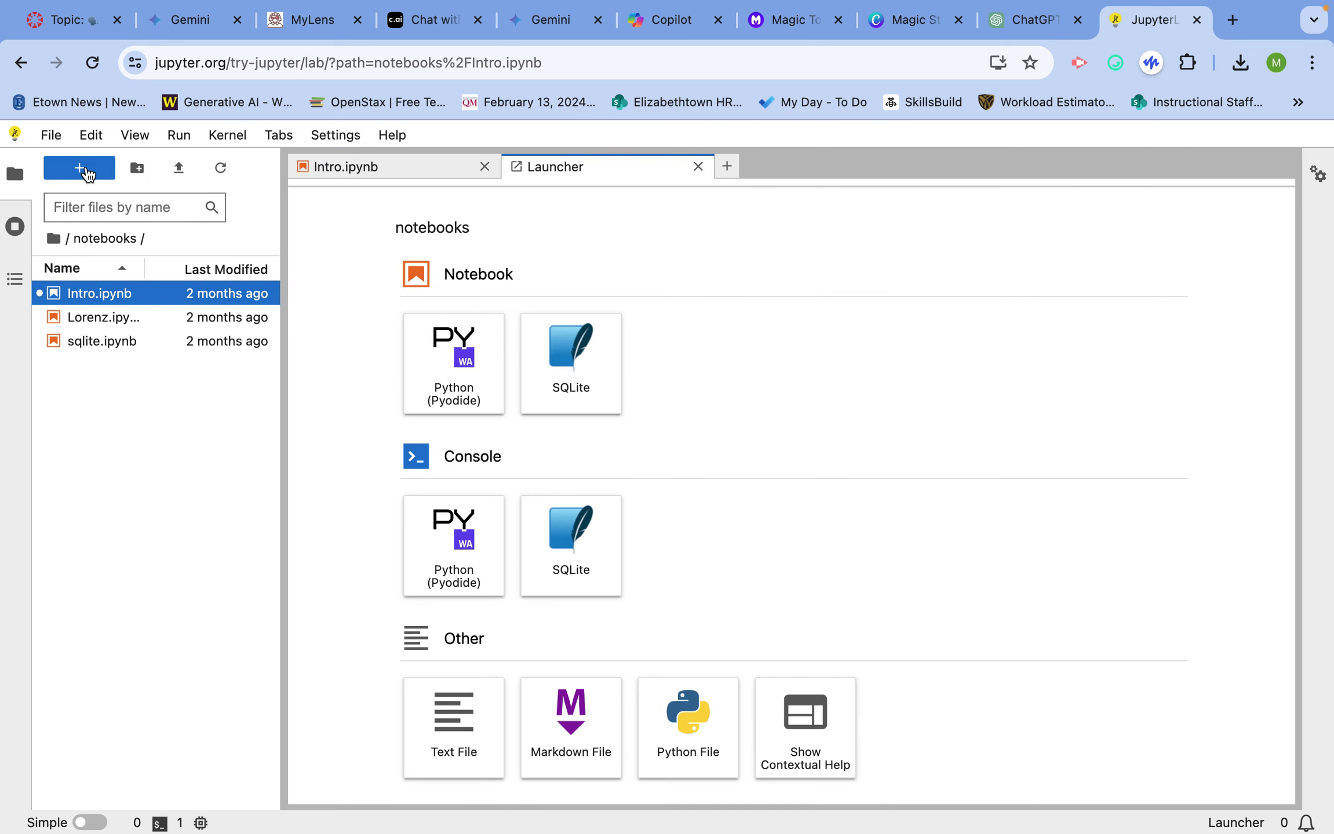
click(453, 354)
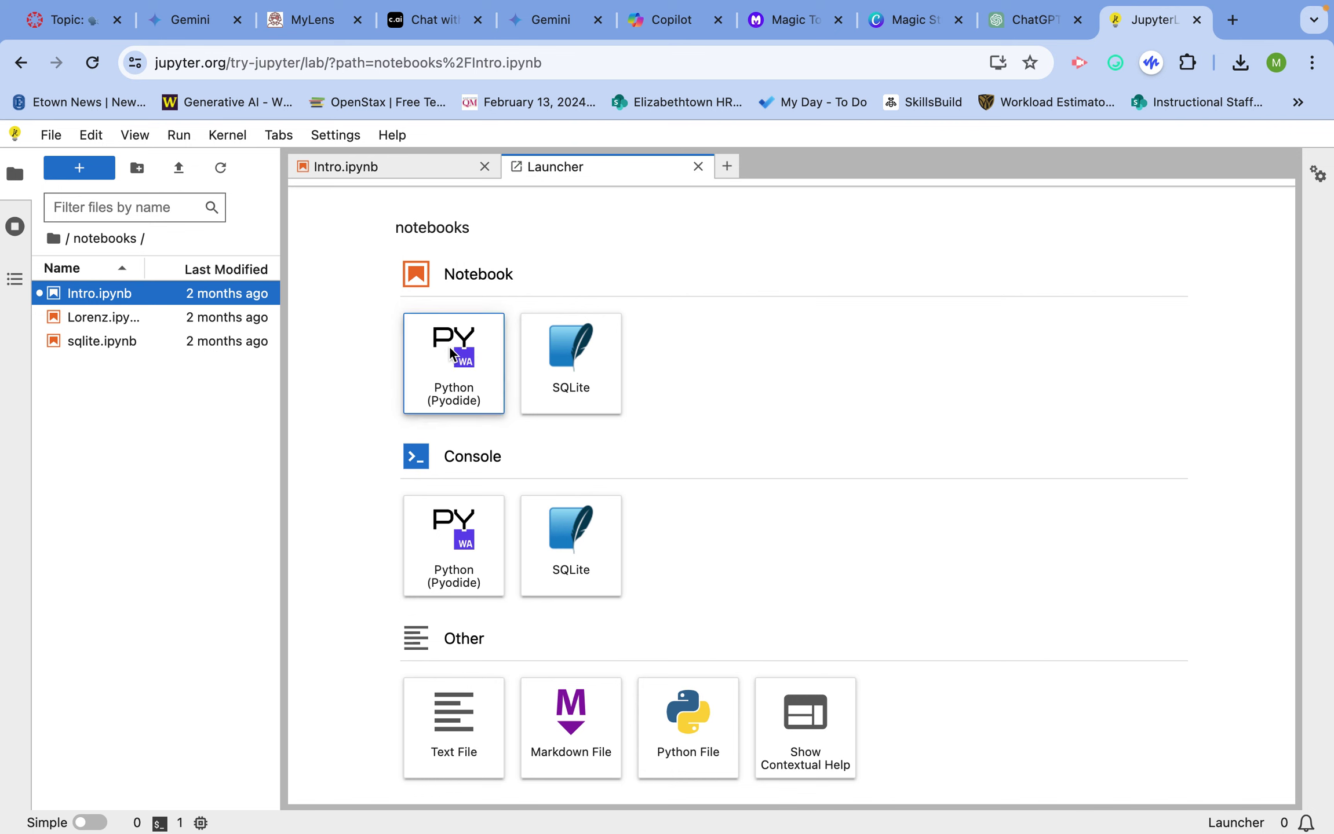
Paste the ChatGPT pendulum code into the notebook cell and run it.
key(super+v)
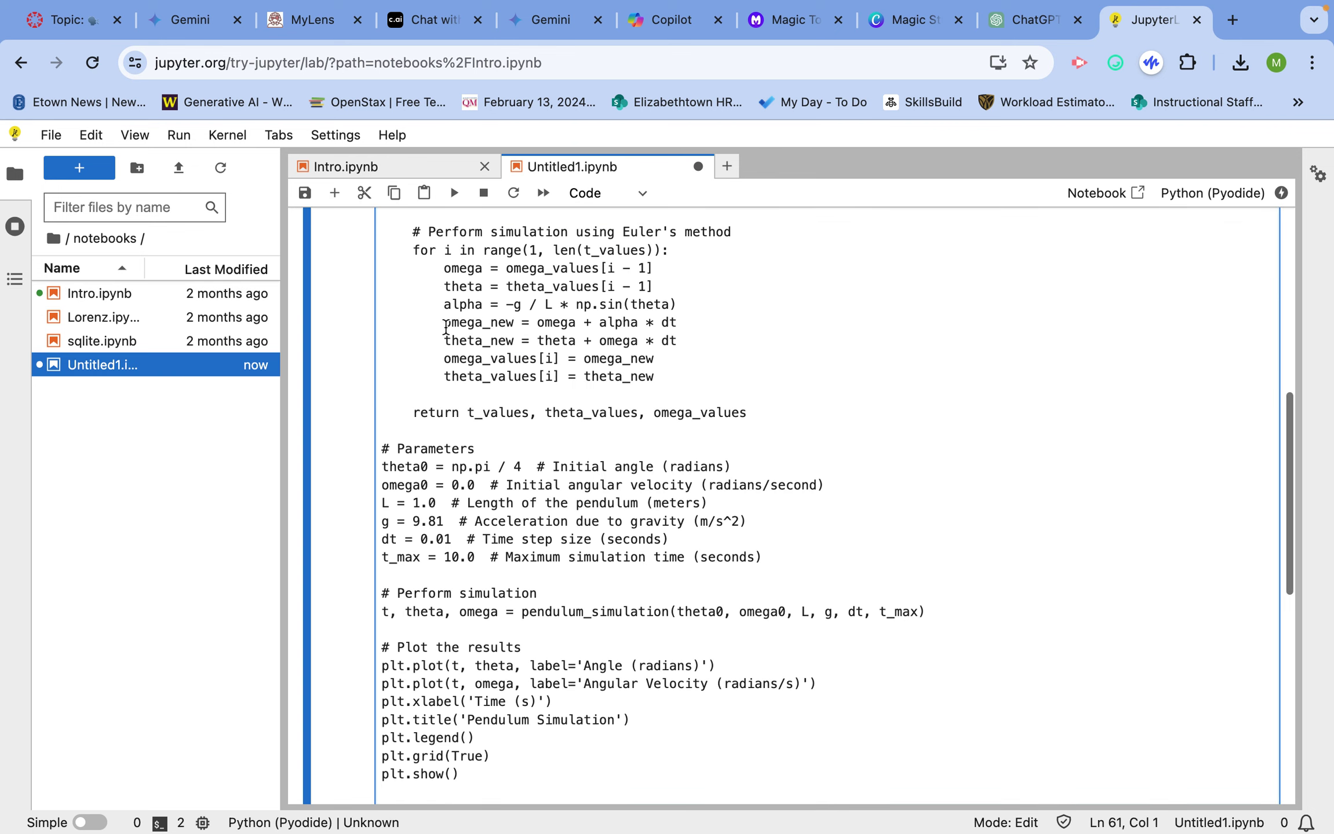
click(181, 137)
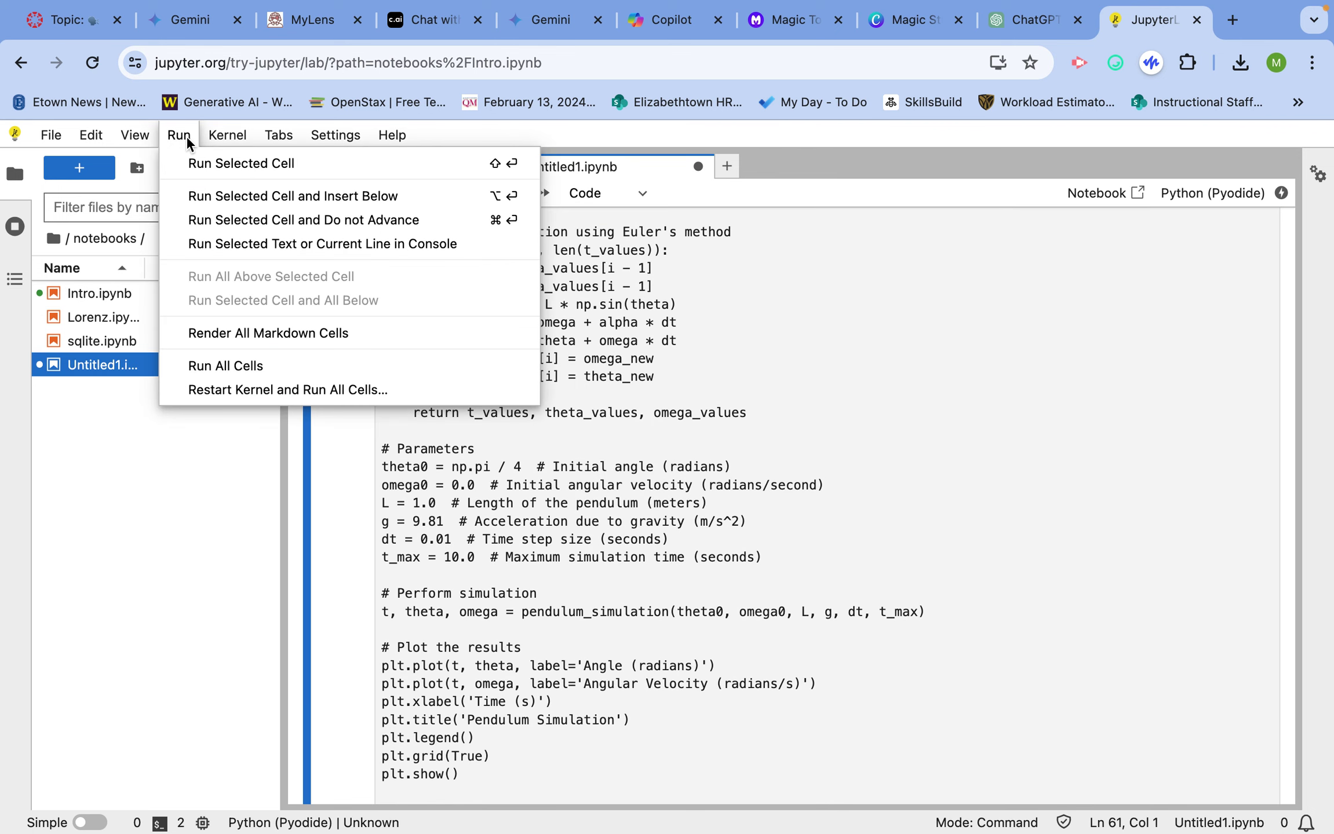
click(213, 163)
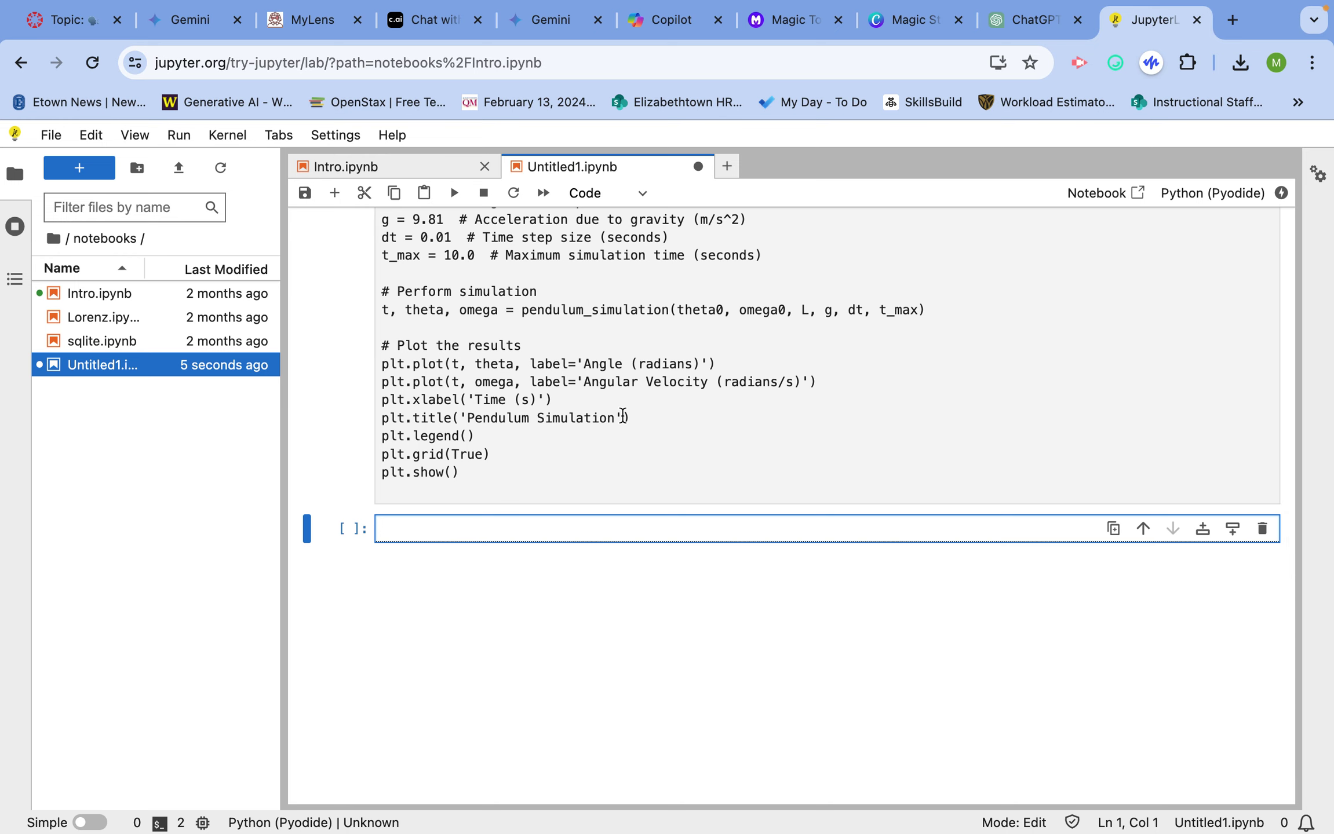
Re-select the pendulum code cell and run it again, adding an empty cell below.
click(630, 373)
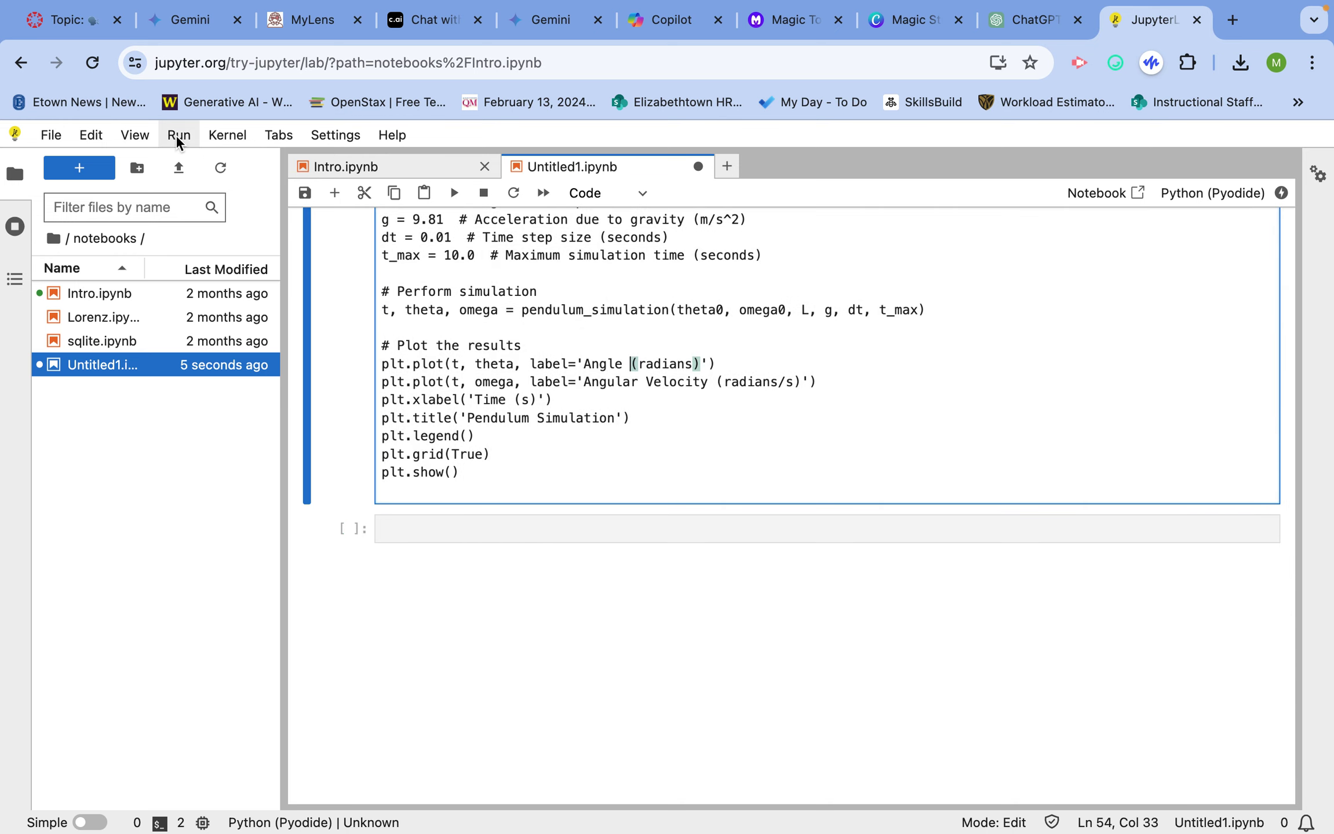
click(178, 136)
click(189, 164)
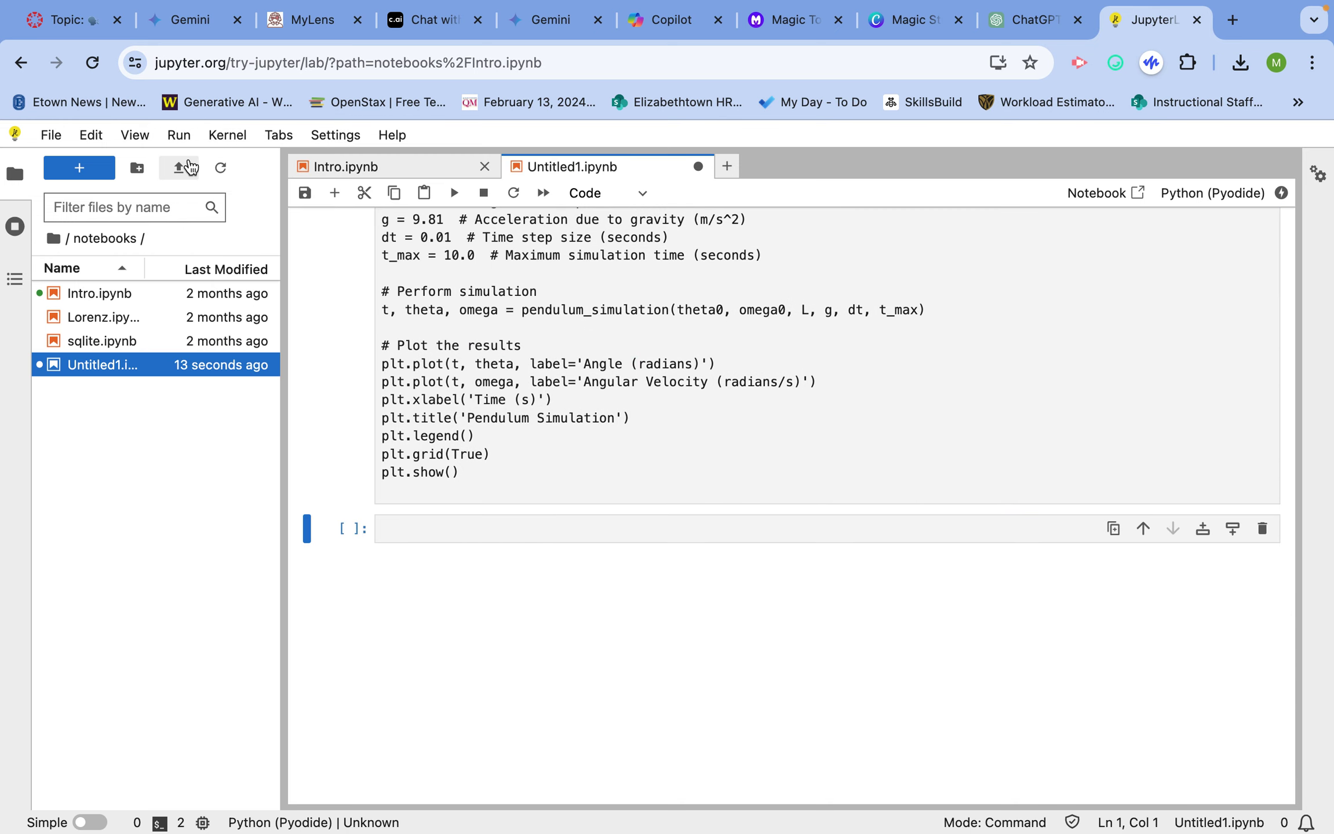
click(691, 259)
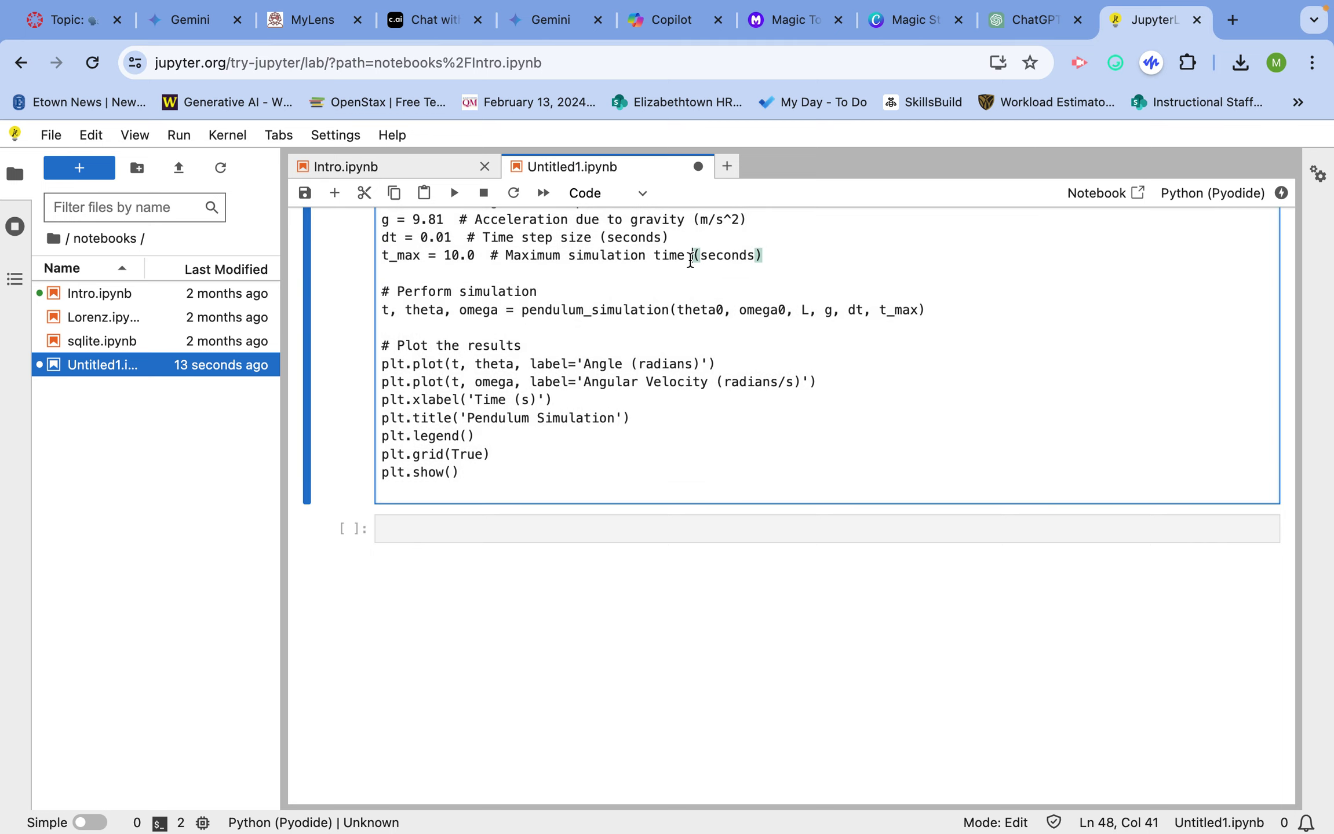
click(454, 192)
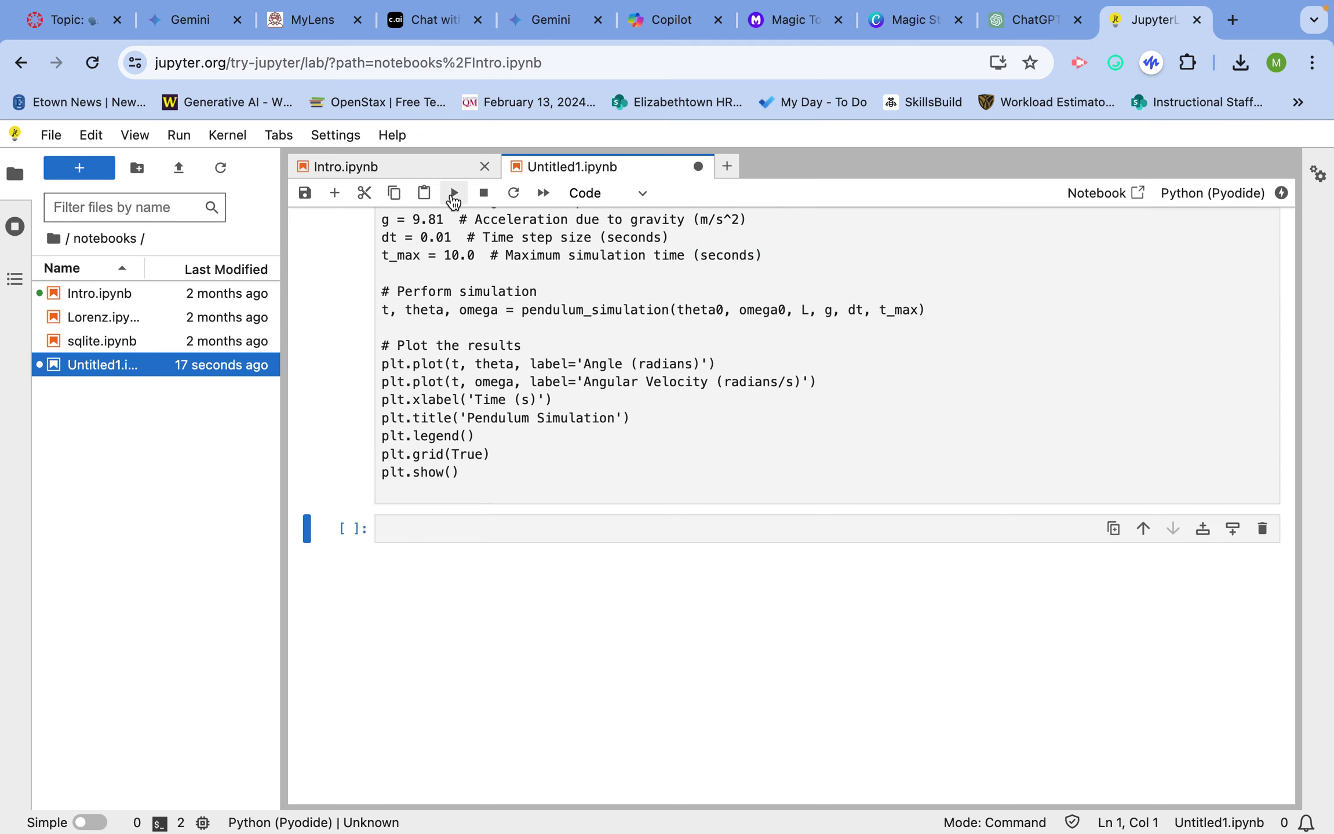